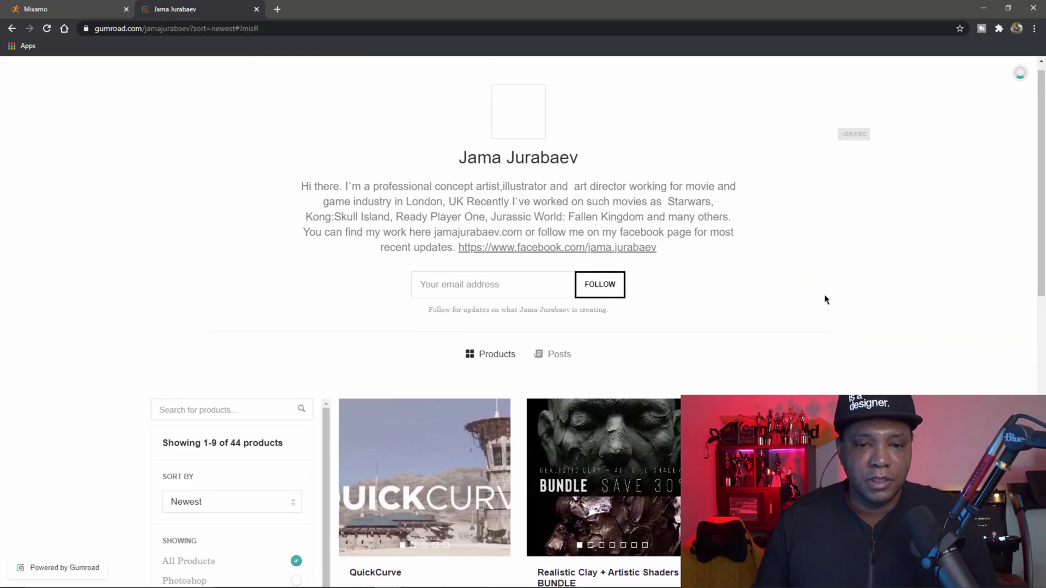
Open the Gumroad details for the Apocalypse collection: Character - Mirbek product, then minimize the browser
{"action": "scroll", "coordinate": [825, 298], "scroll_direction": "up", "scroll_amount": 1}
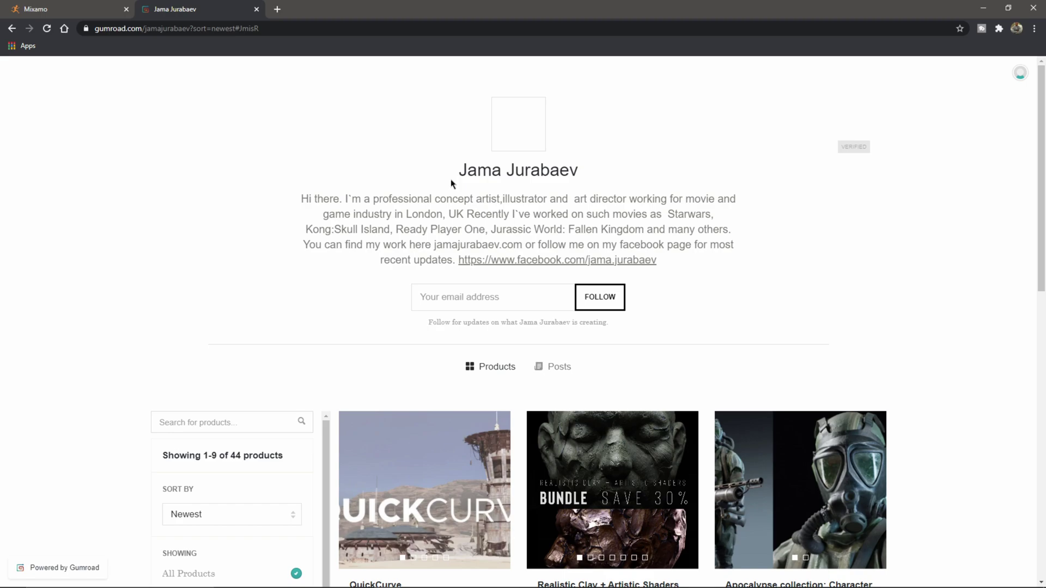
{"action": "scroll", "coordinate": [745, 270], "scroll_direction": "down", "scroll_amount": 6}
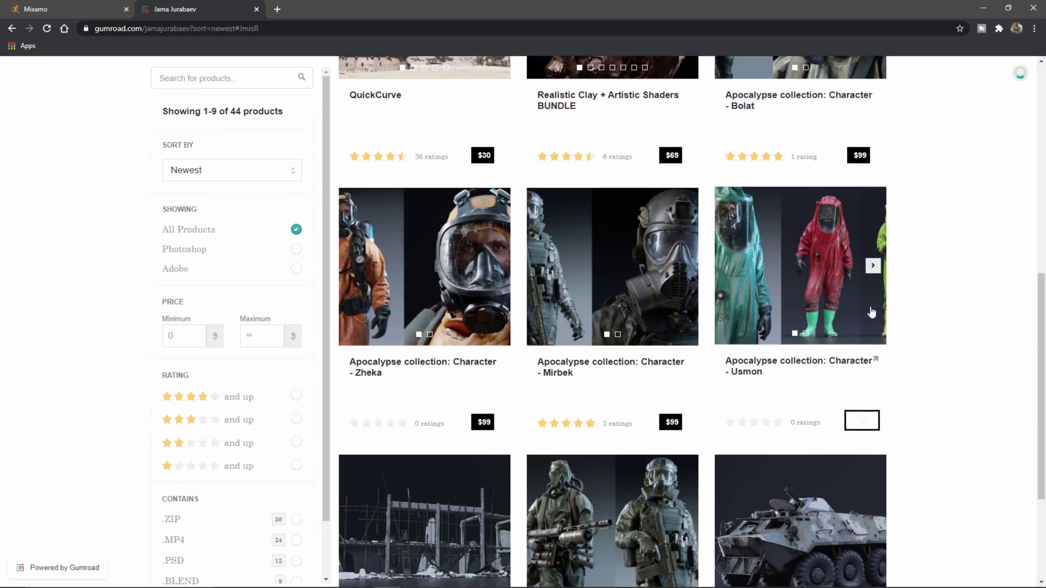
{"action": "left_click", "coordinate": [621, 284]}
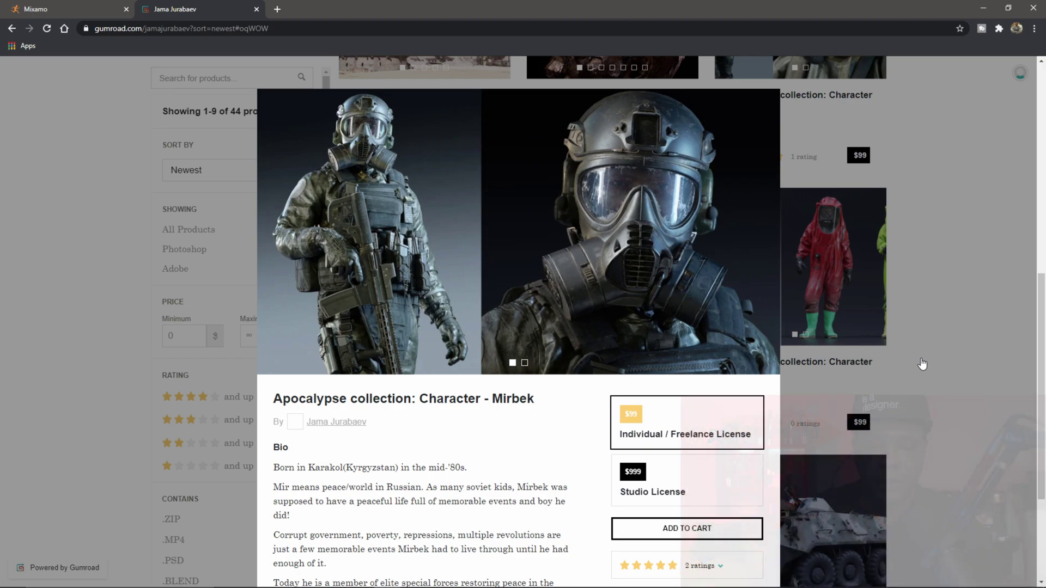
{"action": "left_click", "coordinate": [982, 8]}
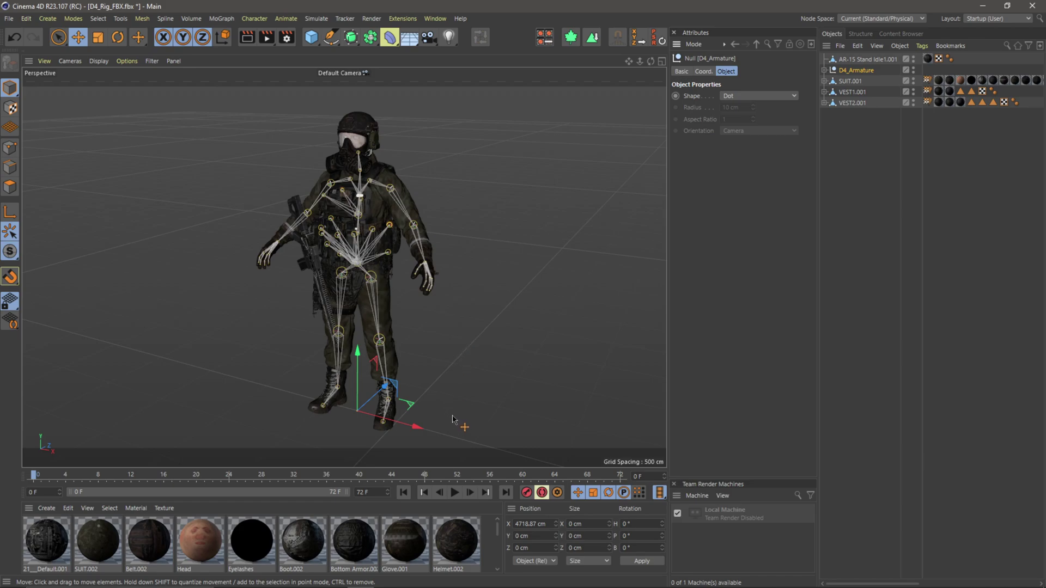
{"action": "mouse_move", "coordinate": [452, 586]}
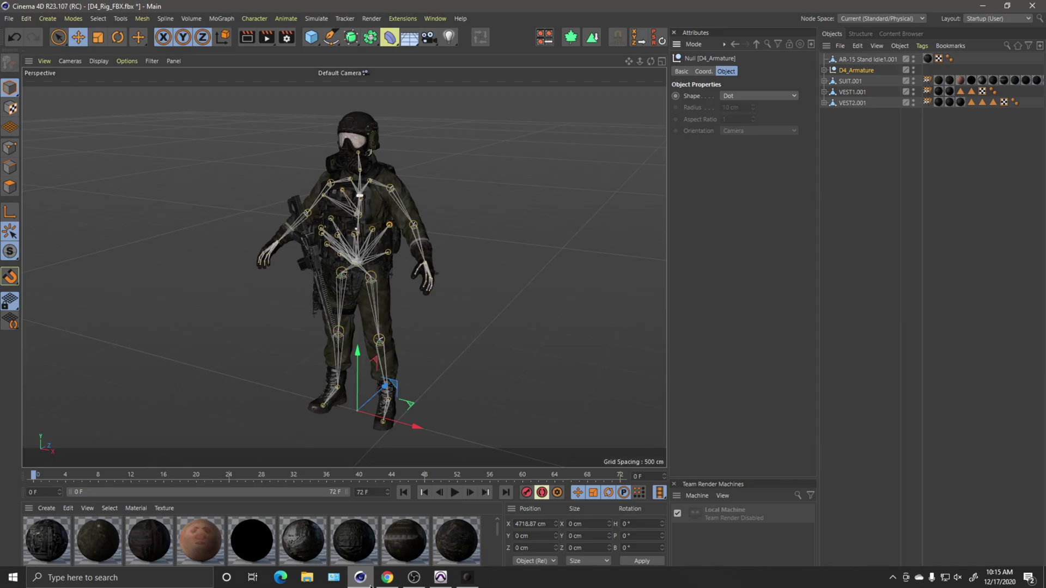
Return to Mixamo and search the animation library for the T-Pose animation
{"action": "left_click", "coordinate": [387, 577]}
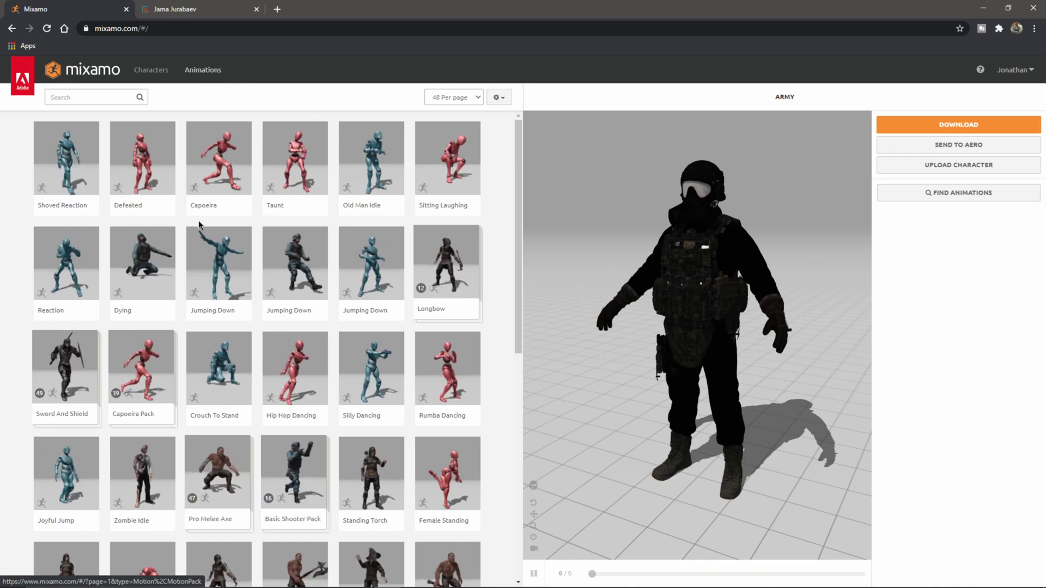
{"action": "left_click", "coordinate": [87, 97]}
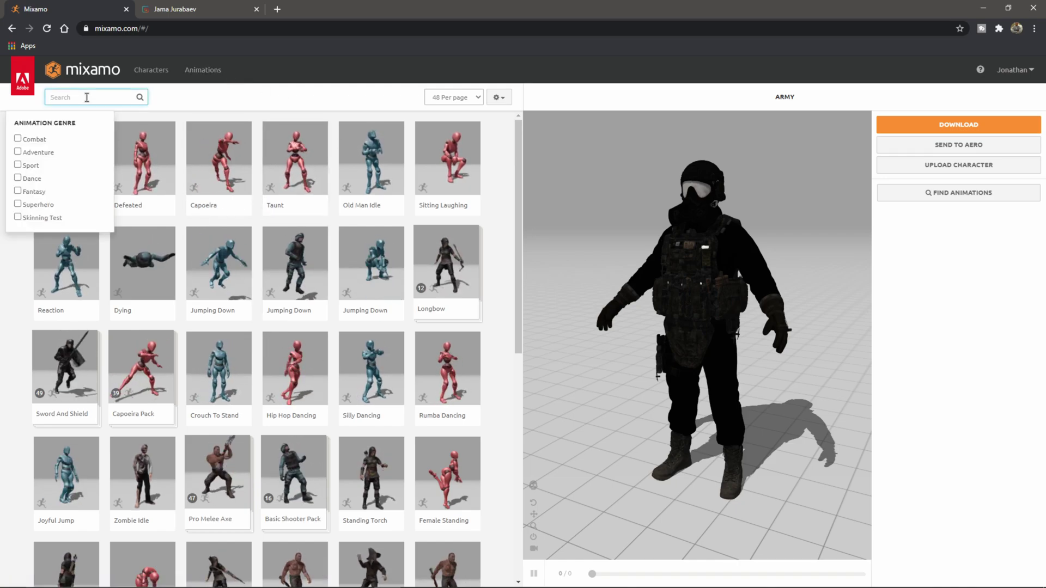
{"action": "type", "text": "t"}
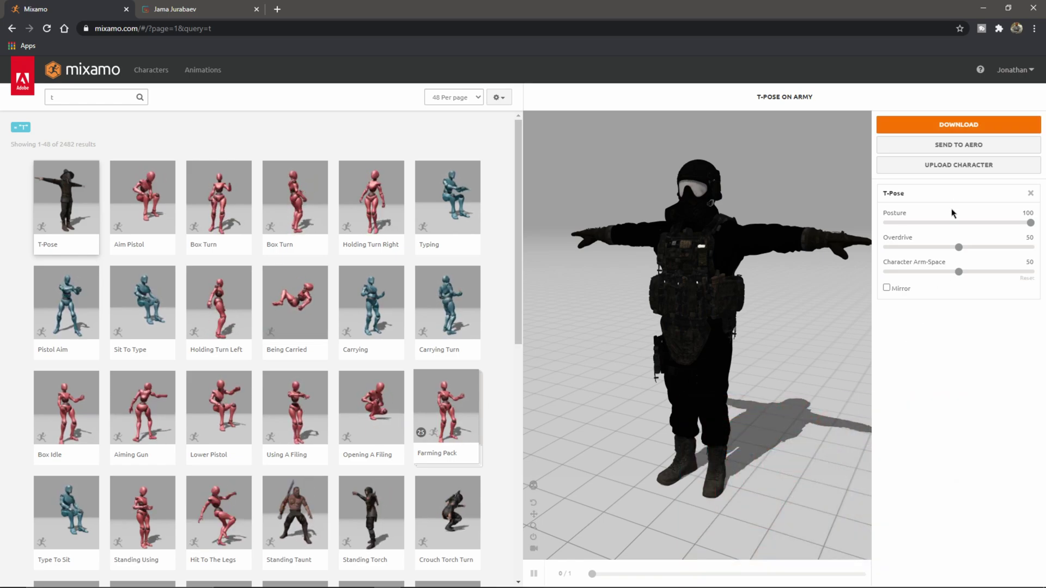
Download the T-Posed soldier as FBX Binary, With Skin, 30 fps, then switch to Rokoko Studio
{"action": "left_click", "coordinate": [958, 124]}
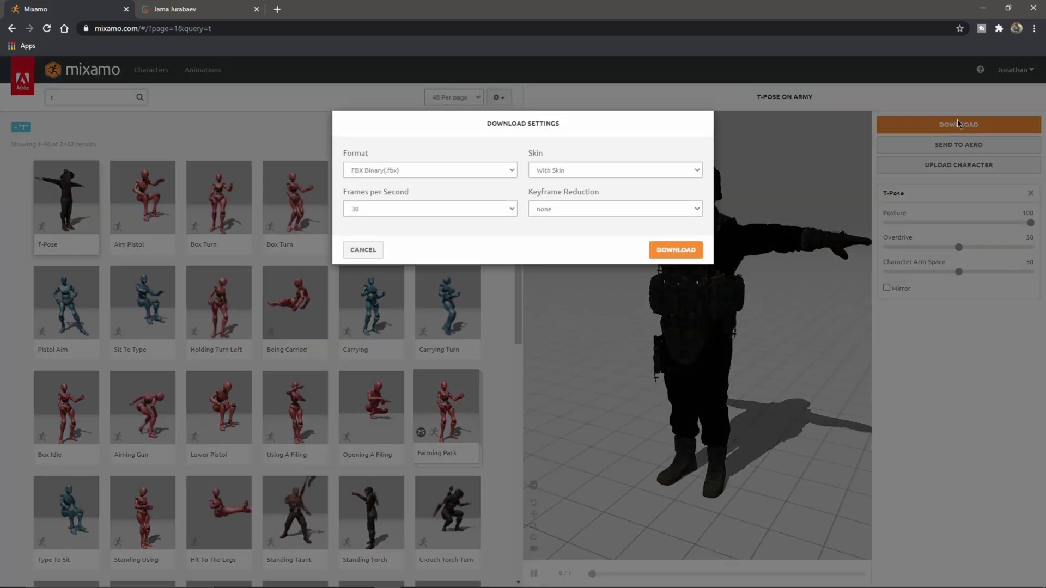
{"action": "left_click", "coordinate": [669, 255]}
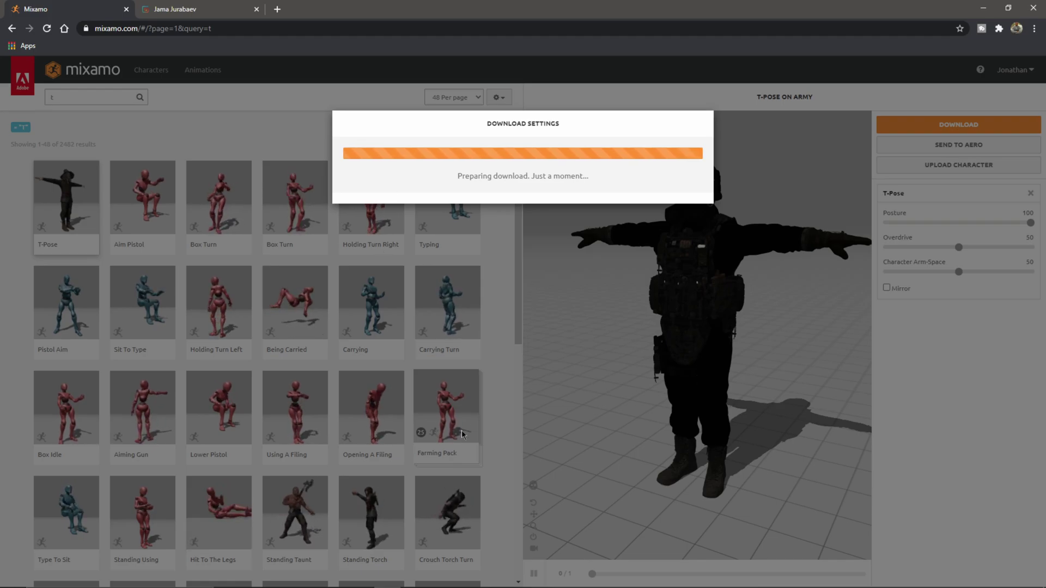
{"action": "left_click", "coordinate": [471, 584]}
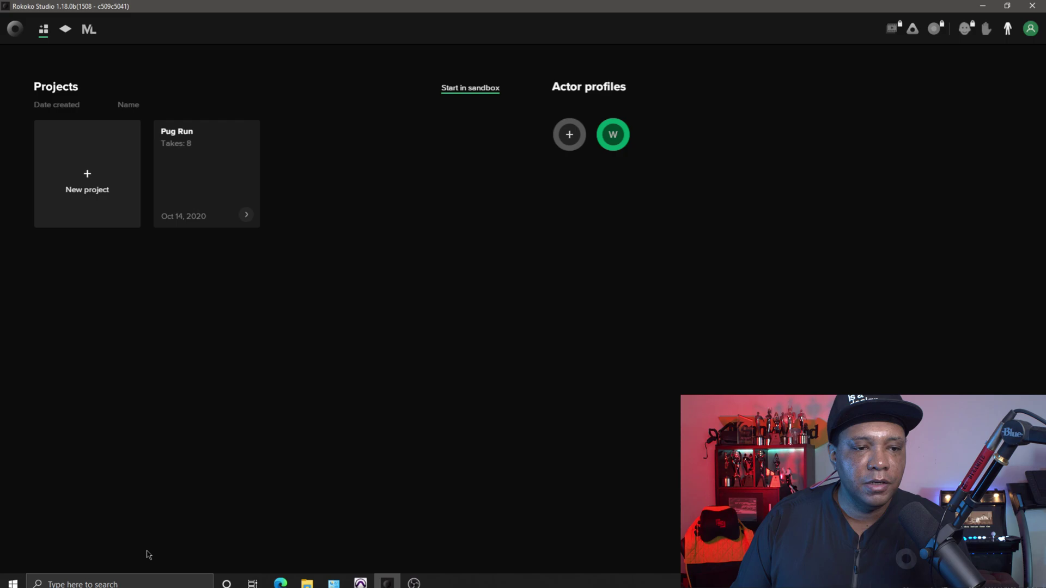
Create a new Rokoko project named Tutorial and open its scene
{"action": "left_click", "coordinate": [127, 193]}
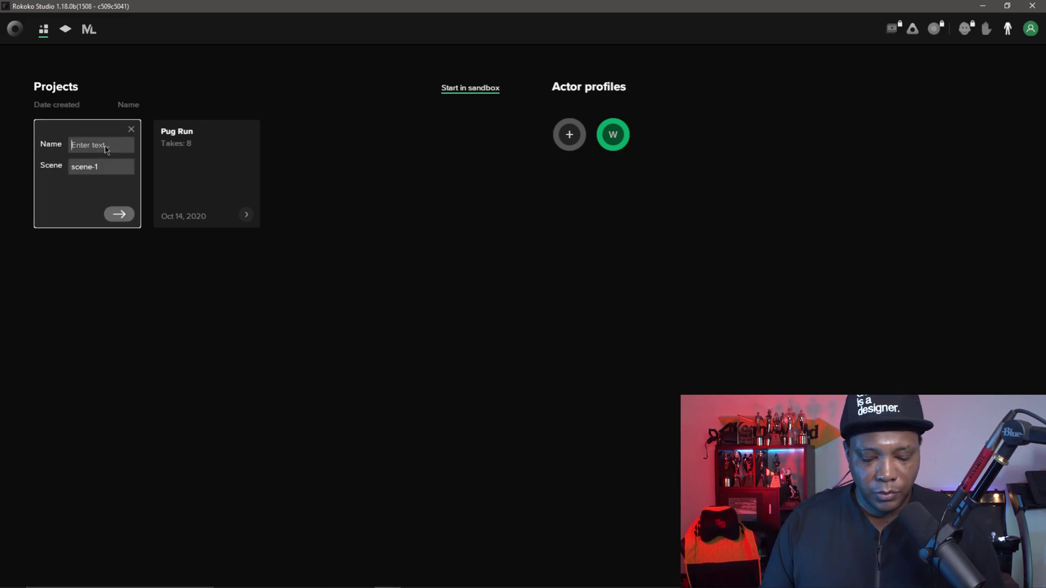
{"action": "type", "text": "Tutorial"}
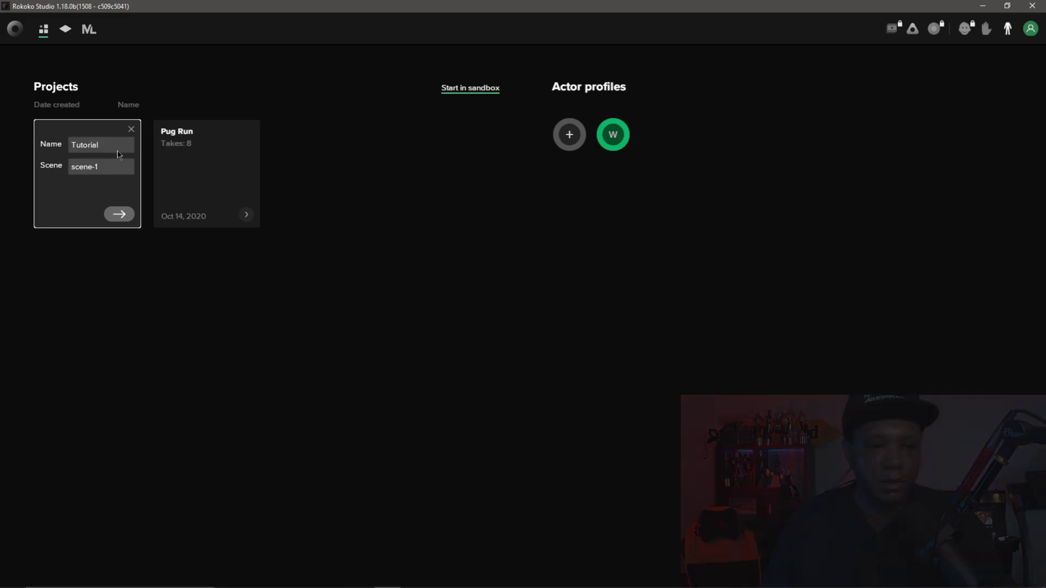
{"action": "left_click", "coordinate": [116, 216]}
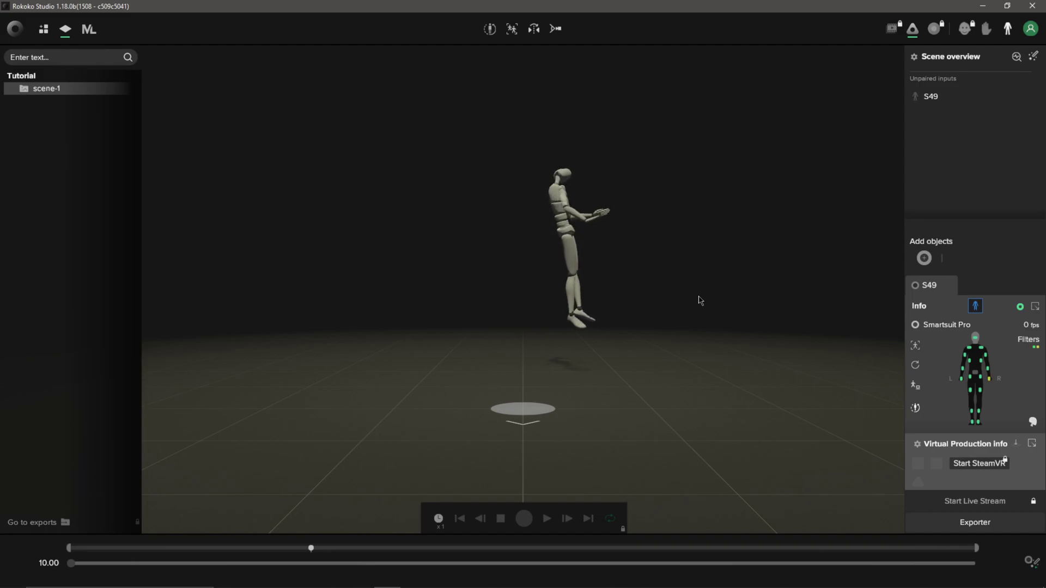
Add the saved actor profile to the scene and pair the S49 suit with it
{"action": "left_click", "coordinate": [927, 260]}
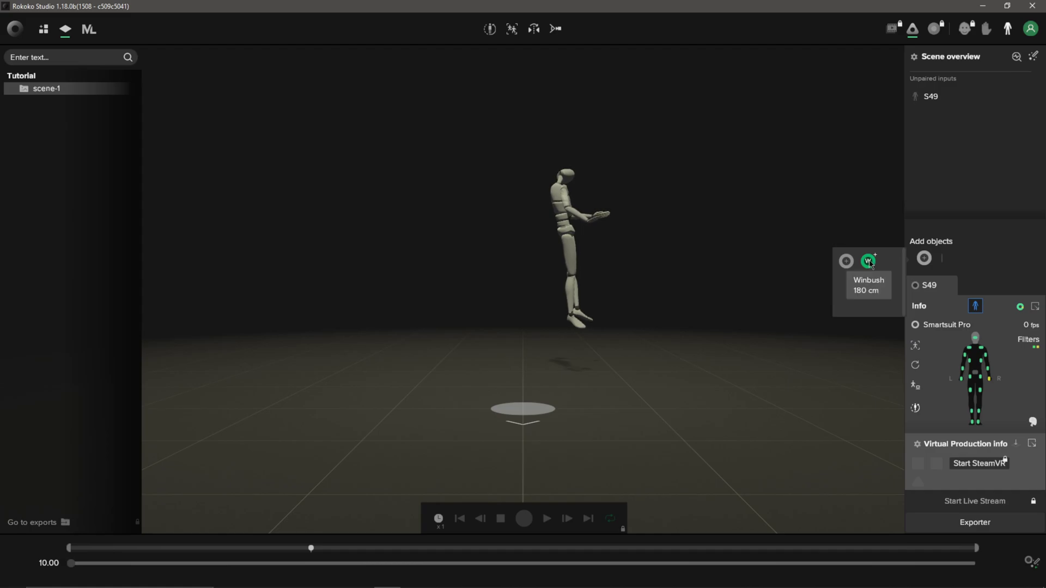
{"action": "left_click", "coordinate": [868, 266]}
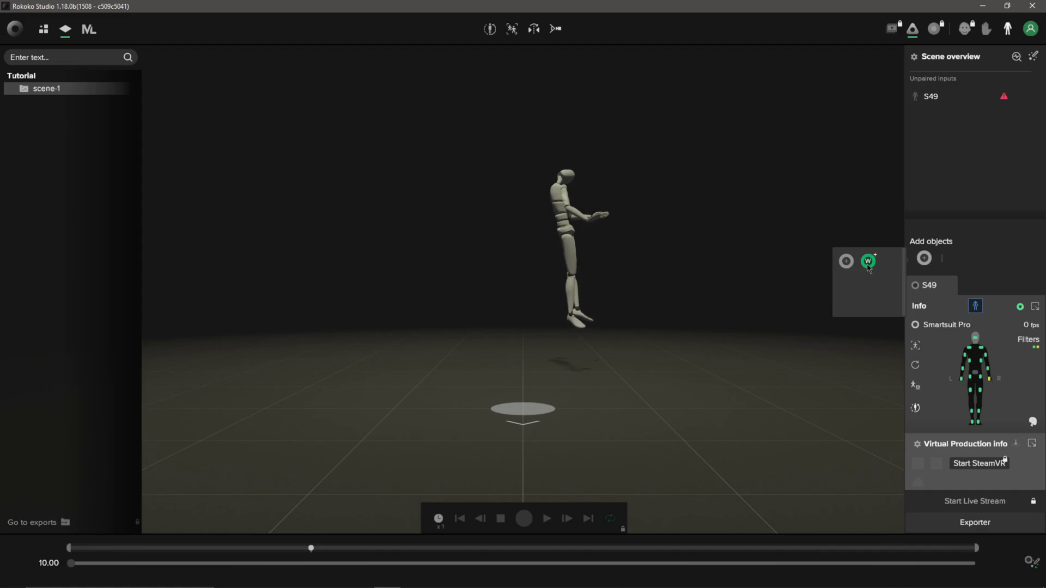
{"action": "left_click", "coordinate": [975, 179]}
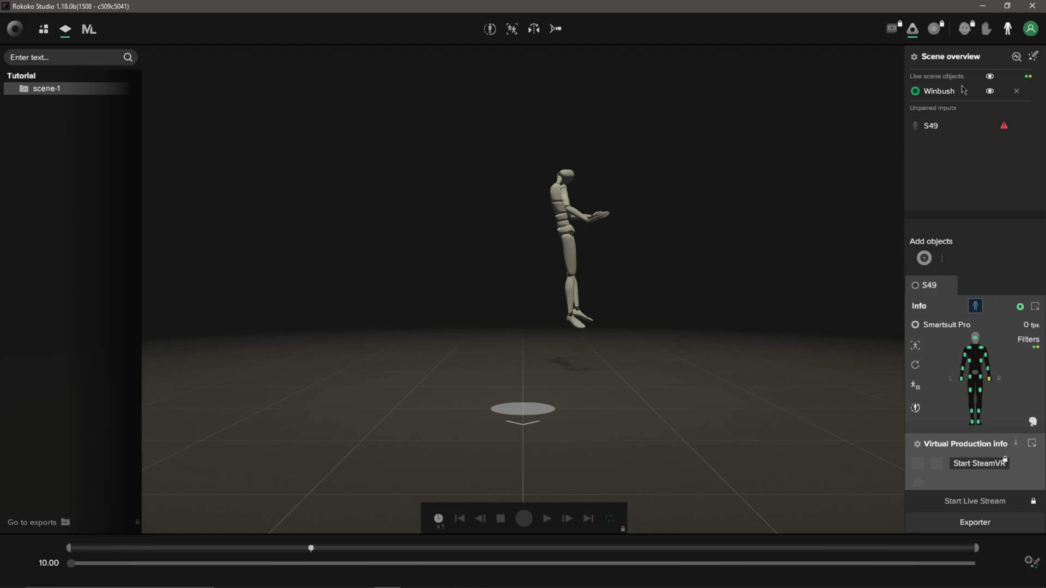
{"action": "left_click_drag", "start_coordinate": [915, 125], "coordinate": [918, 96]}
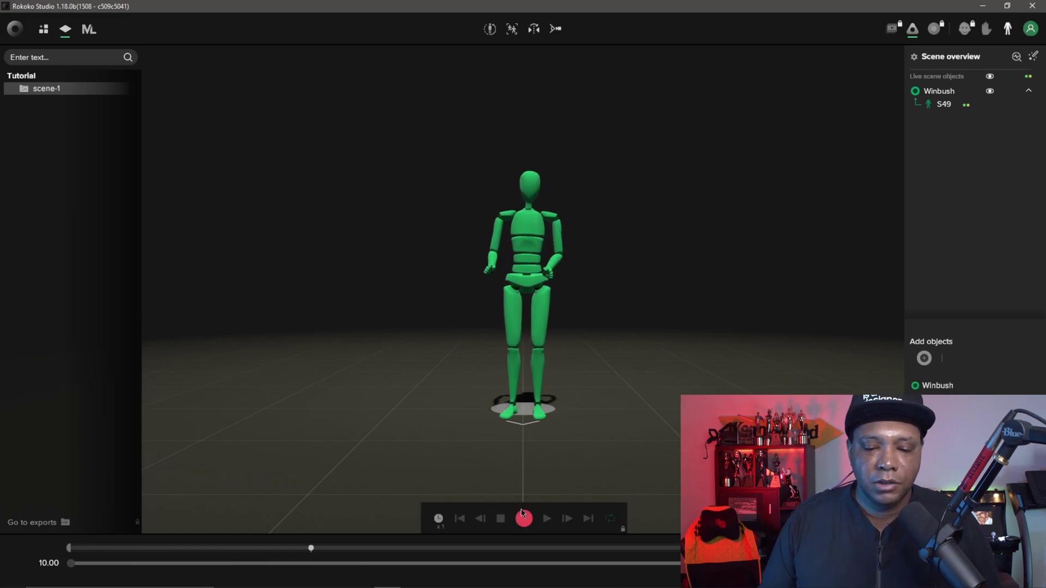
Record a roughly 20-second suit performance as take-1
{"action": "left_click", "coordinate": [524, 518]}
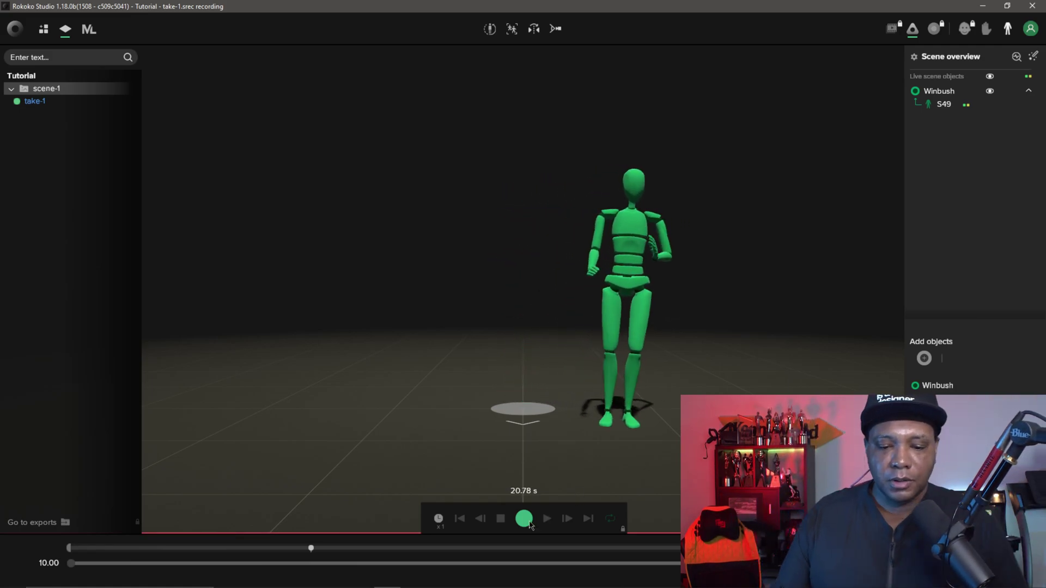
{"action": "key", "text": "space"}
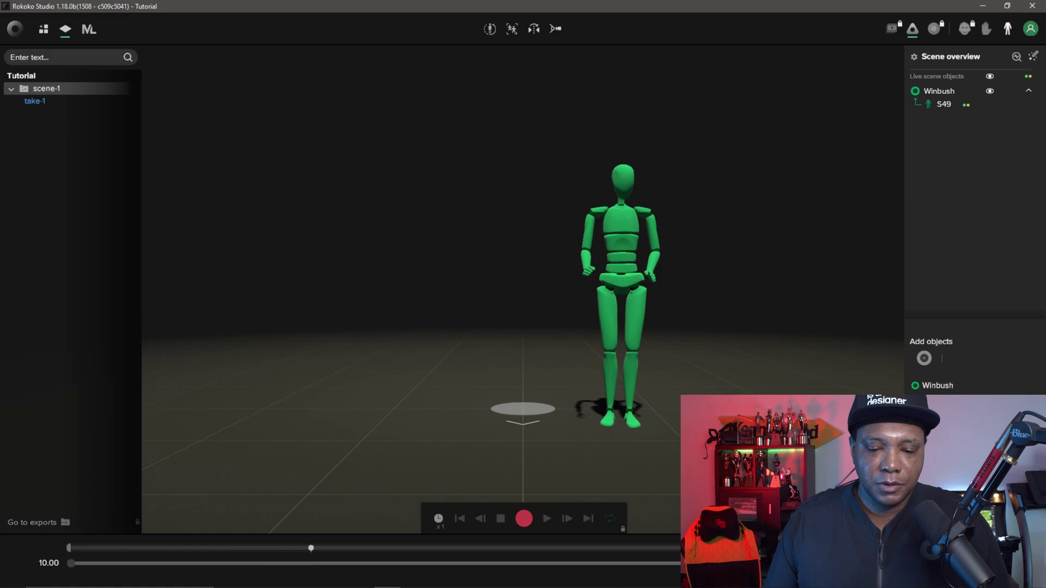
Open take-1, enable Drift Fix, Foot IK and Knee Pop smoothing on S49, and play it back
{"action": "double_click", "coordinate": [35, 102]}
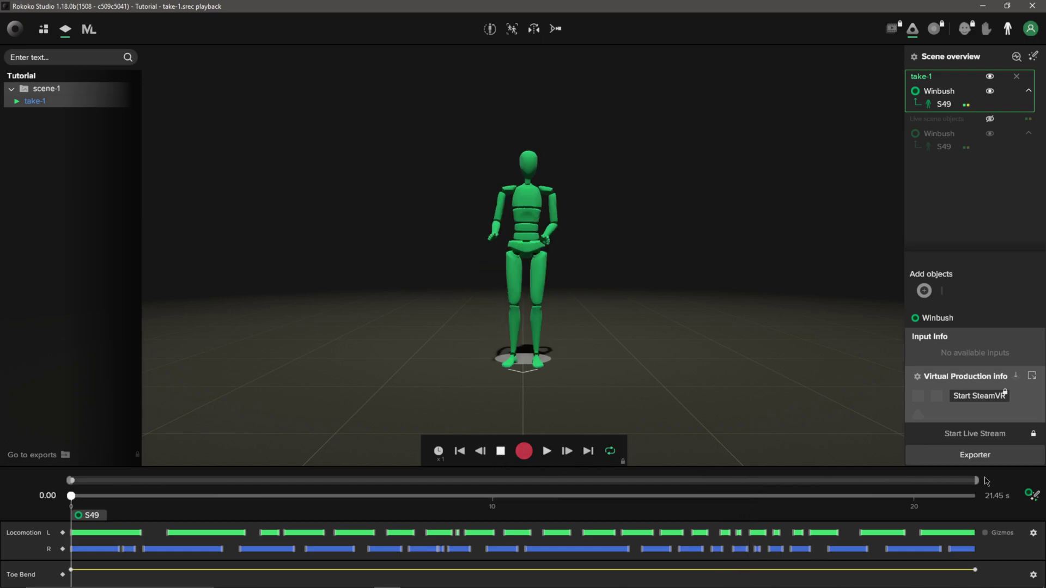
{"action": "left_click", "coordinate": [1034, 497]}
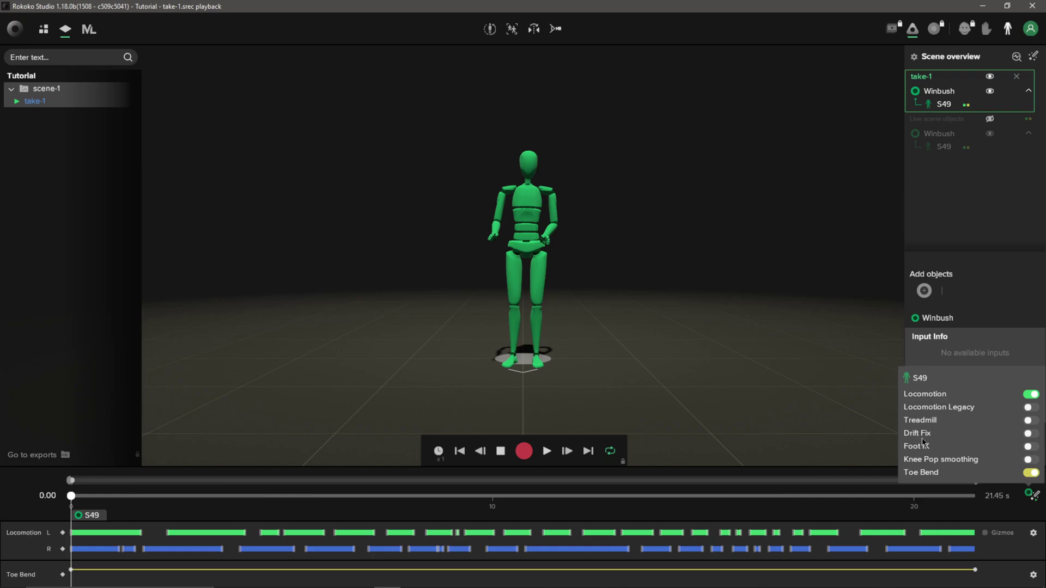
{"action": "left_click", "coordinate": [1029, 433]}
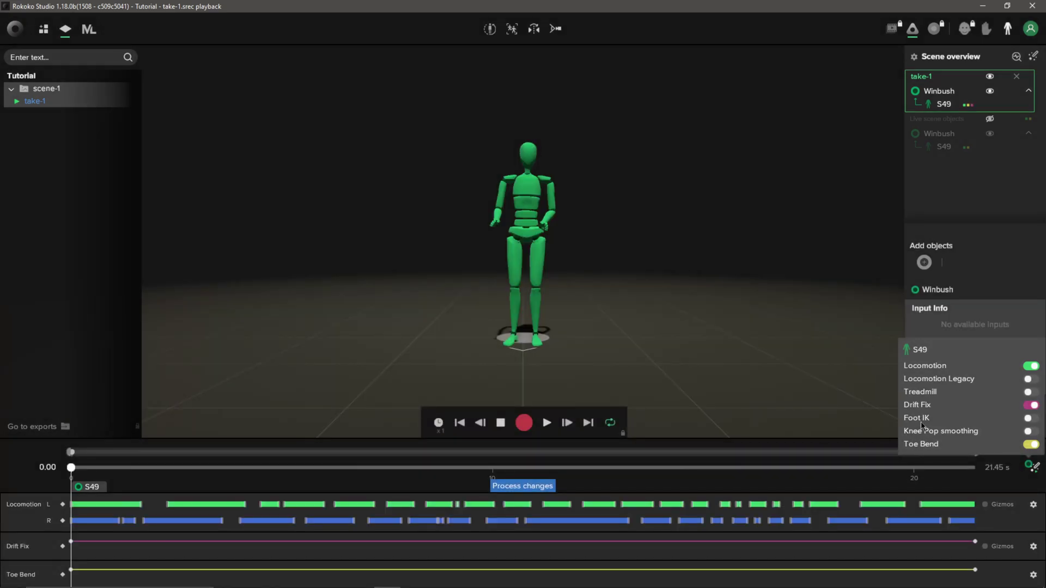
{"action": "left_click", "coordinate": [1028, 419]}
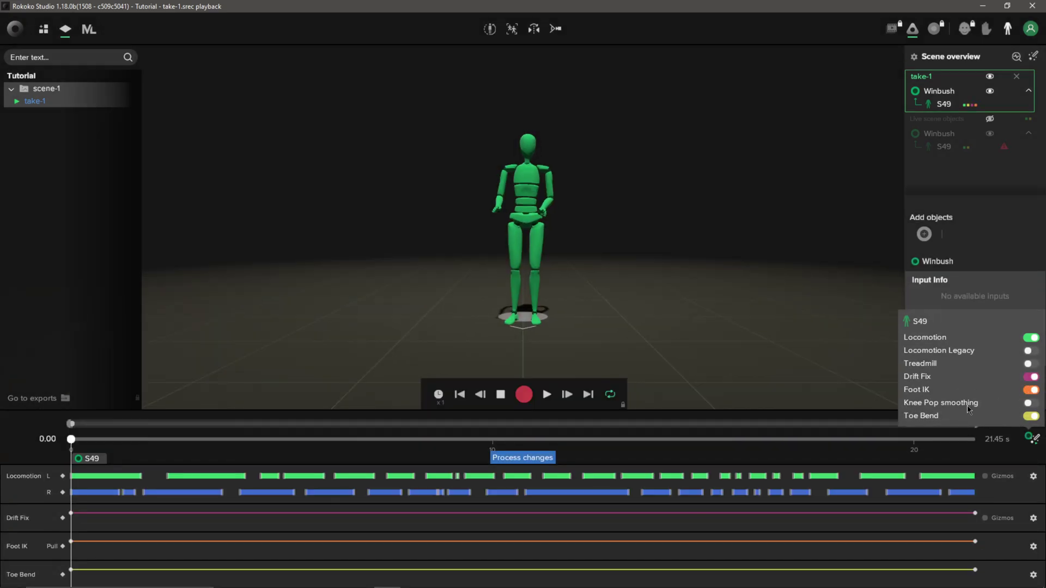
{"action": "left_click", "coordinate": [1029, 403]}
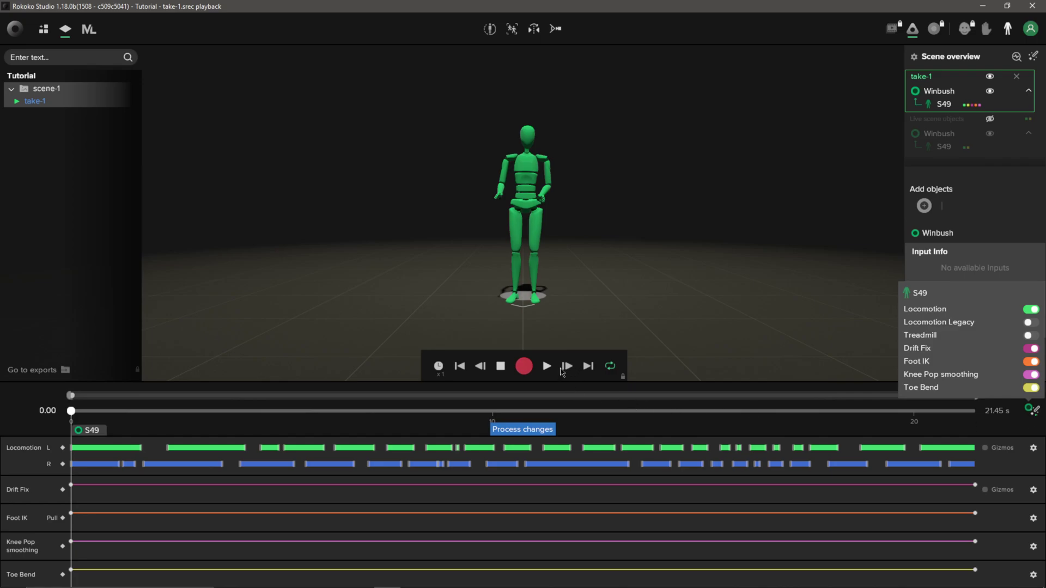
{"action": "left_click", "coordinate": [691, 403]}
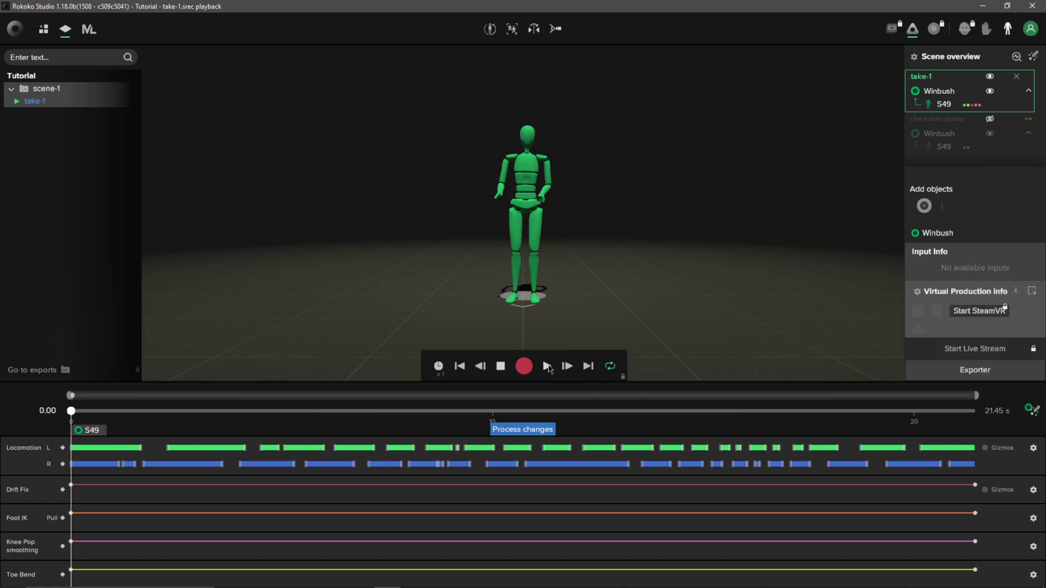
{"action": "left_click", "coordinate": [547, 367]}
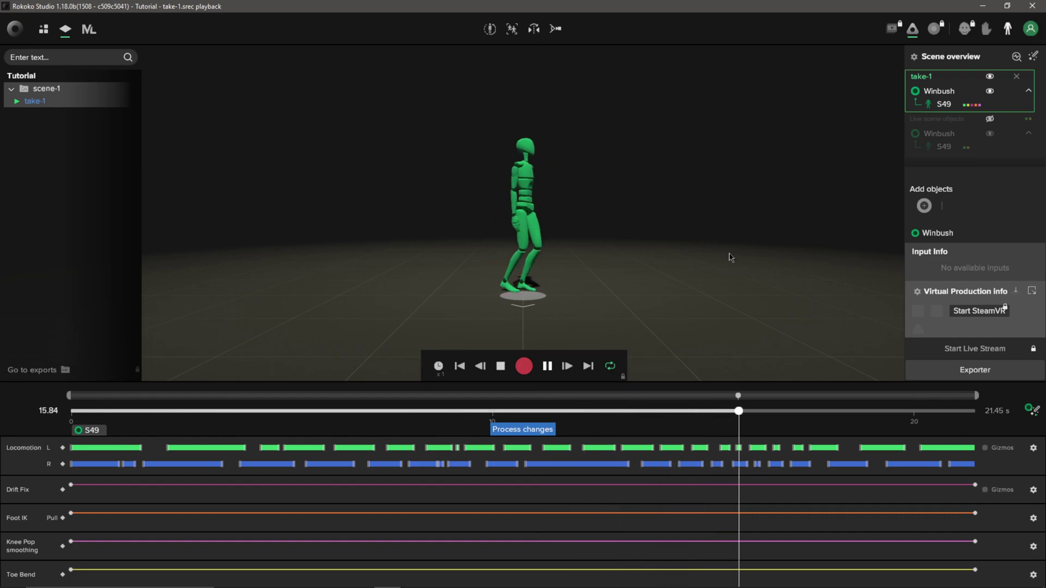
{"action": "left_click", "coordinate": [501, 366]}
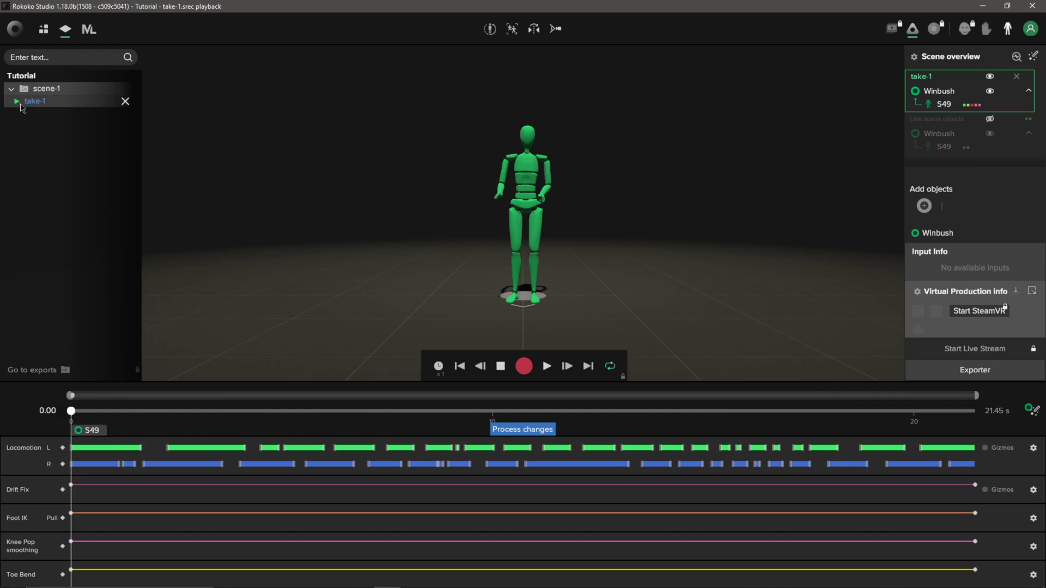
Open take-1's export options and set the destination to D:\ROKOKO TO UE\CHARACTERS
{"action": "right_click", "coordinate": [32, 105]}
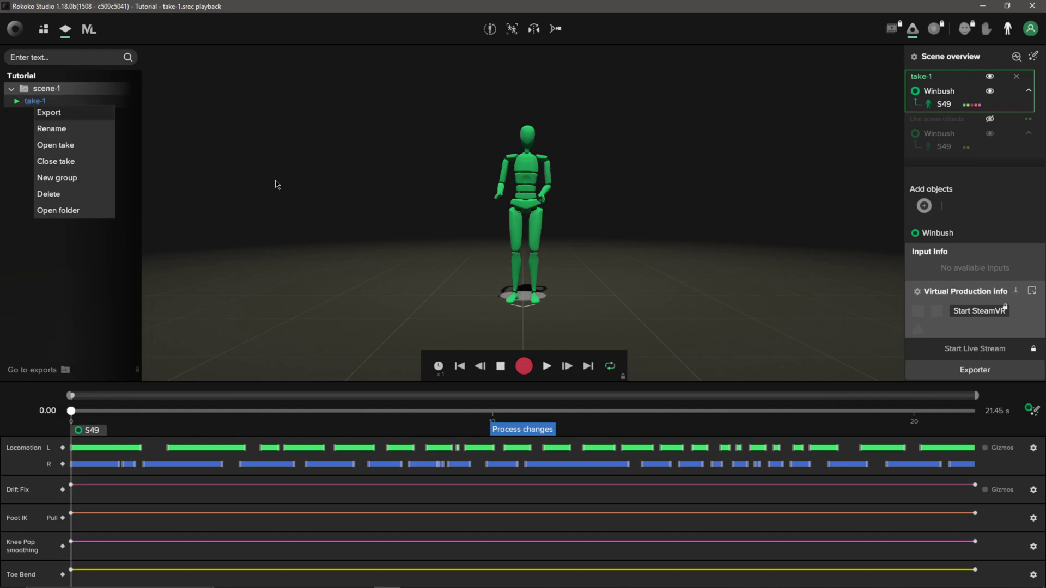
{"action": "left_click", "coordinate": [984, 372]}
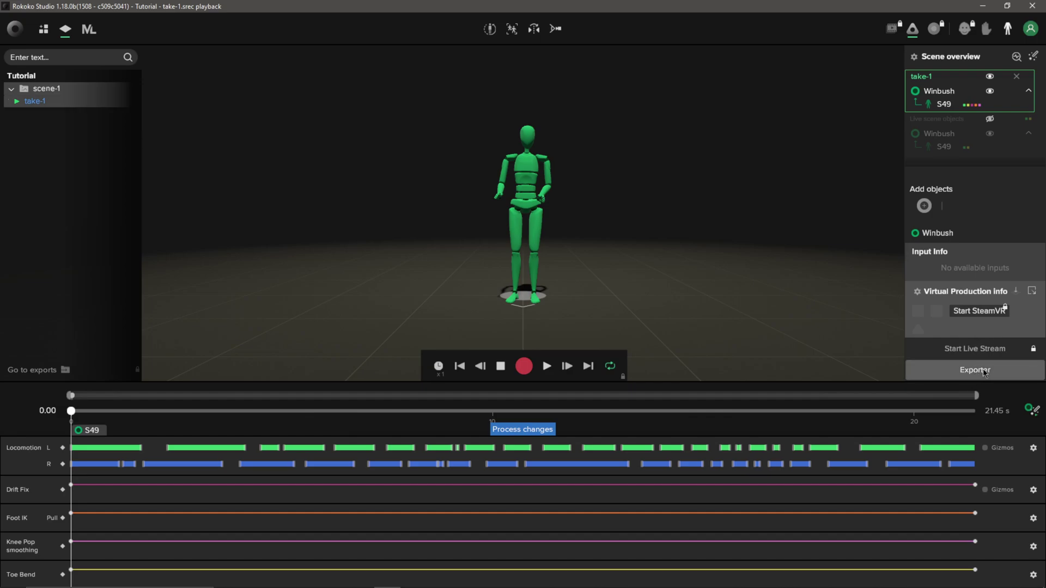
{"action": "left_click", "coordinate": [984, 372]}
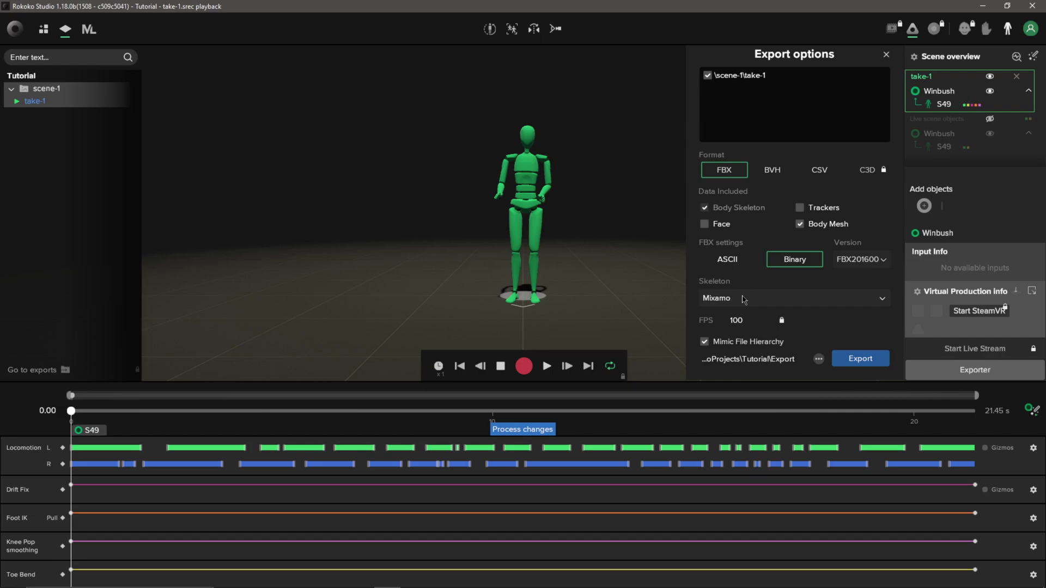
{"action": "left_click", "coordinate": [817, 360]}
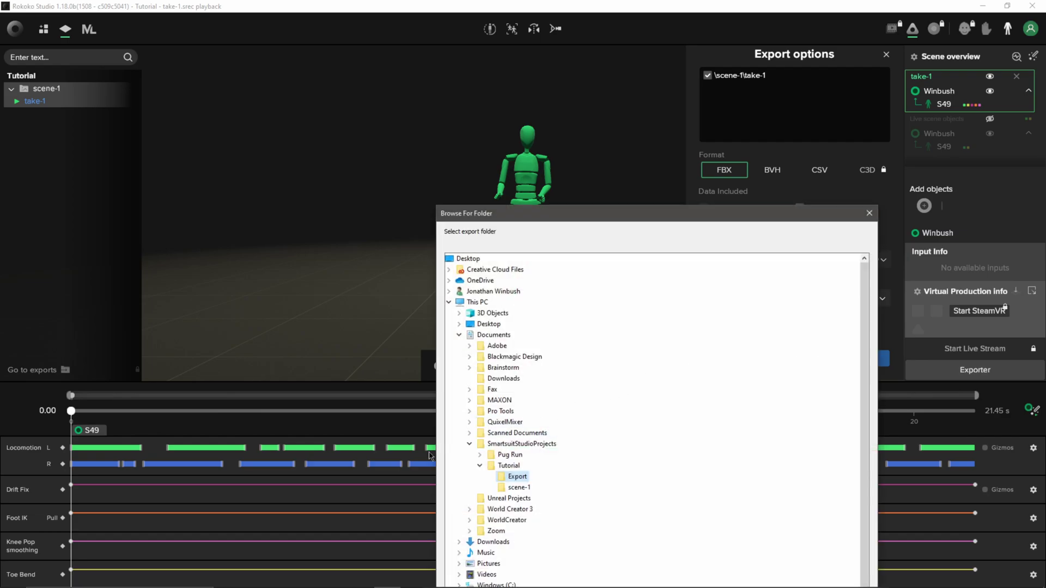
{"action": "left_click", "coordinate": [460, 336]}
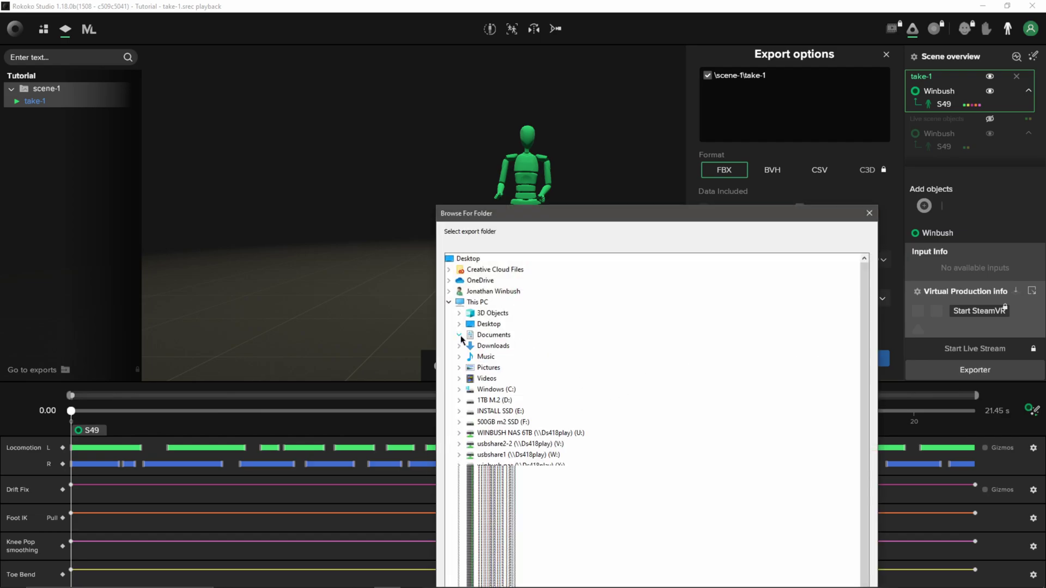
{"action": "double_click", "coordinate": [495, 400]}
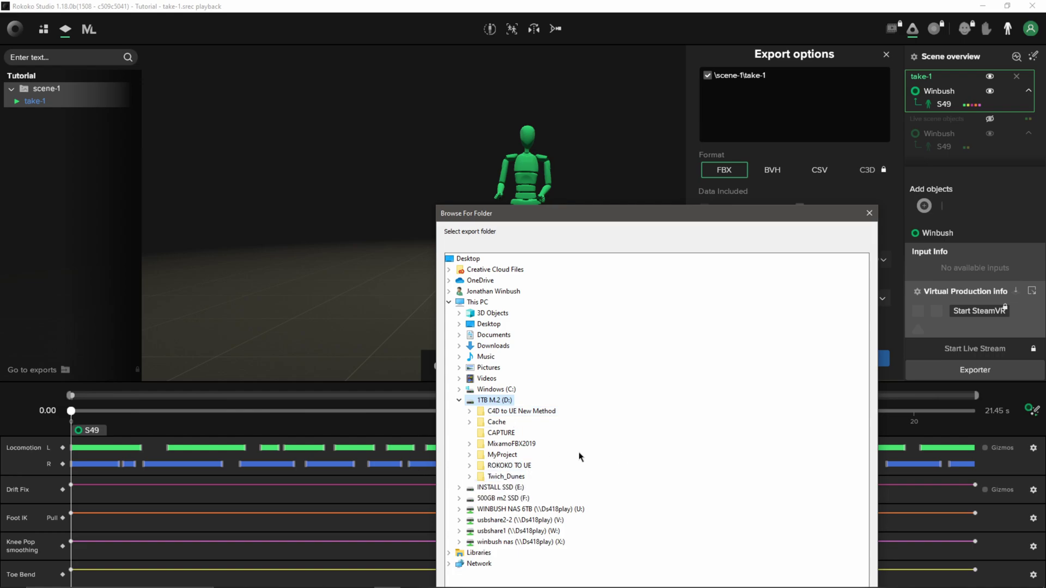
{"action": "double_click", "coordinate": [509, 465]}
{"action": "left_click", "coordinate": [517, 487]}
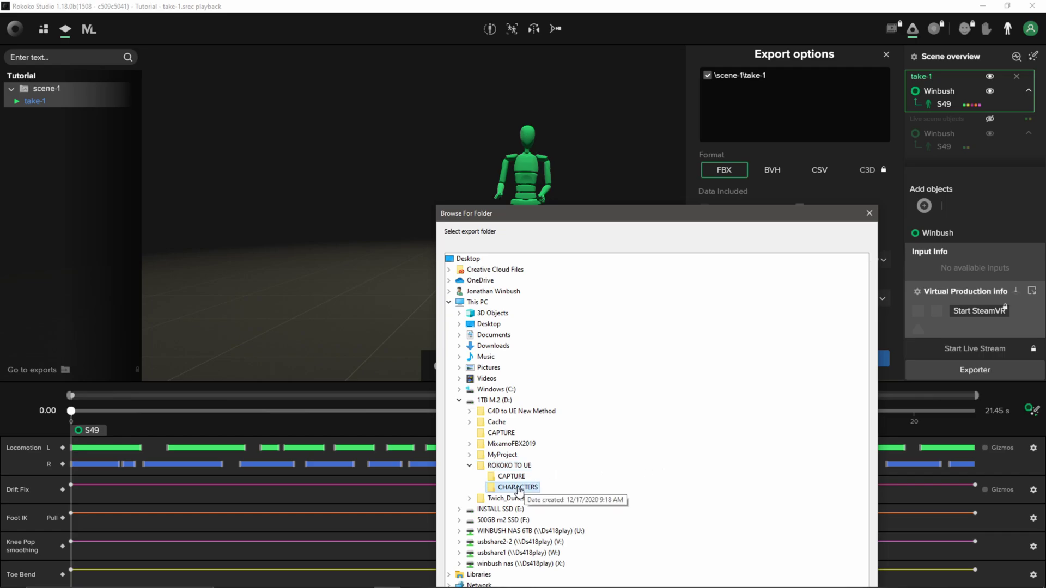
{"action": "left_click_drag", "start_coordinate": [575, 215], "coordinate": [486, 103]}
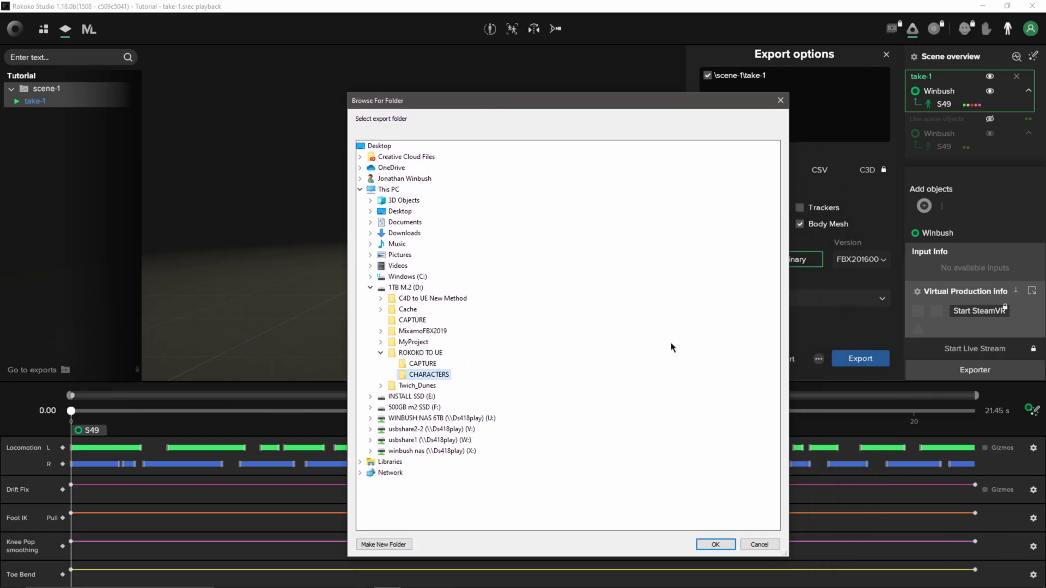
{"action": "left_click", "coordinate": [715, 543]}
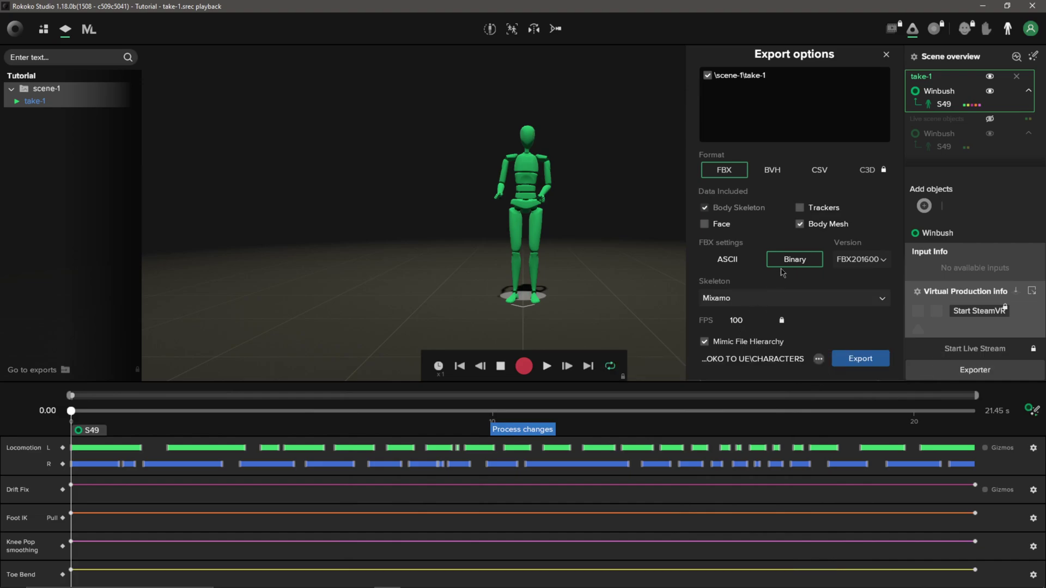
Export take-1 as binary FBX201600 on the Mixamo skeleton, then launch the Epic Games Launcher
{"action": "left_click", "coordinate": [875, 262]}
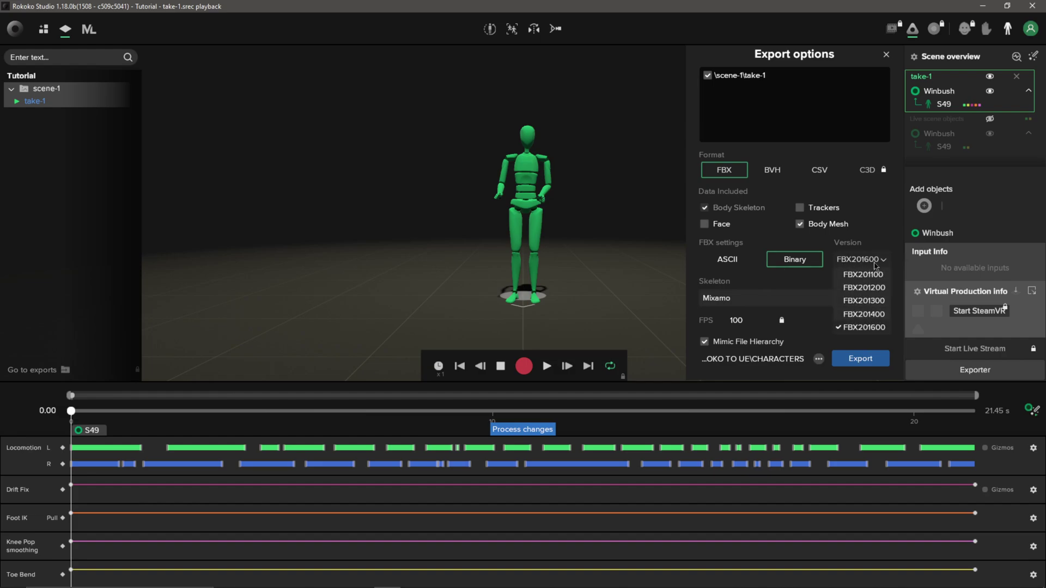
{"action": "left_click", "coordinate": [773, 279]}
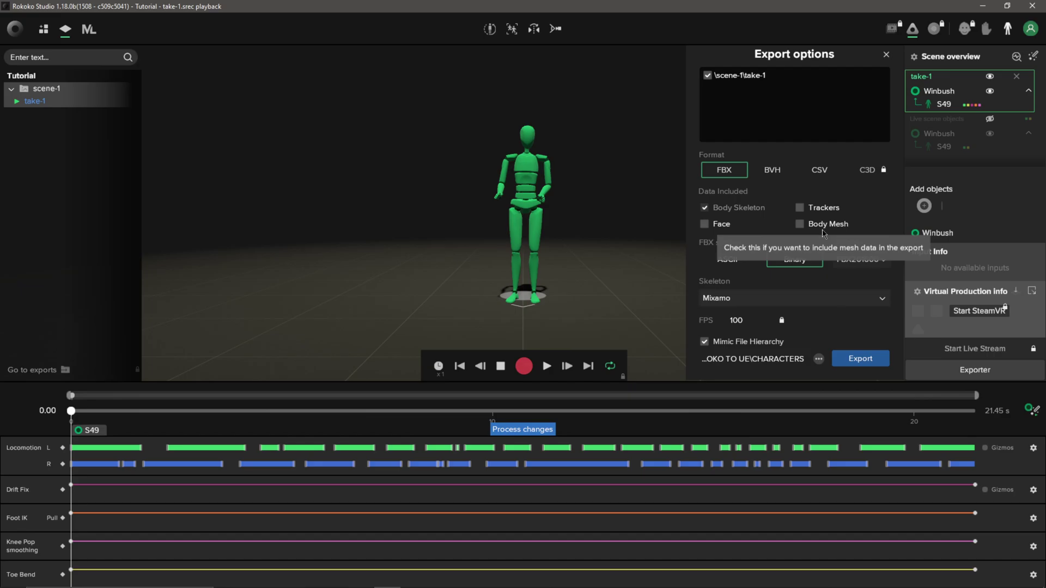
{"action": "left_click", "coordinate": [860, 359]}
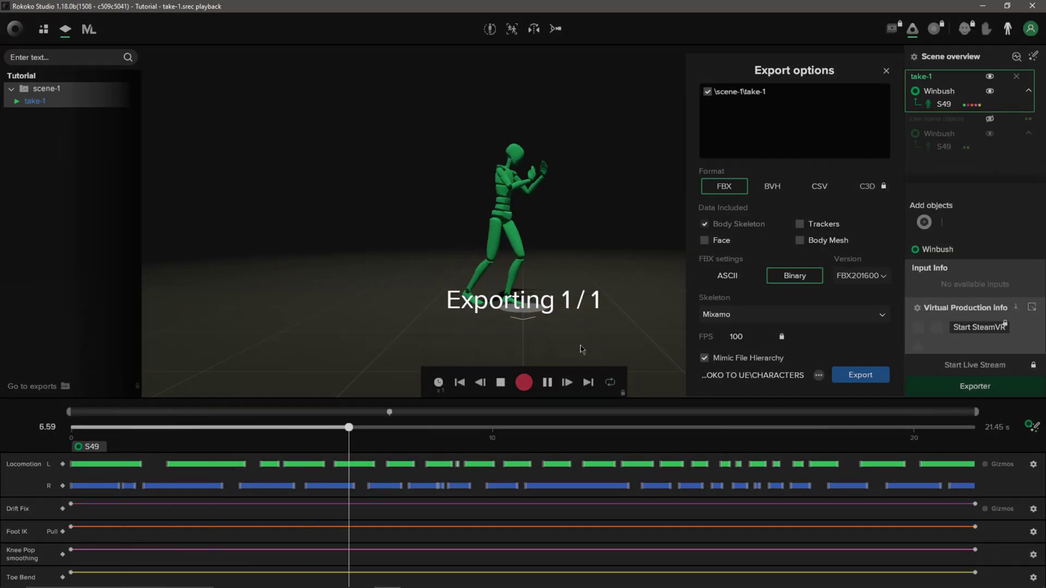
{"action": "key", "text": "super"}
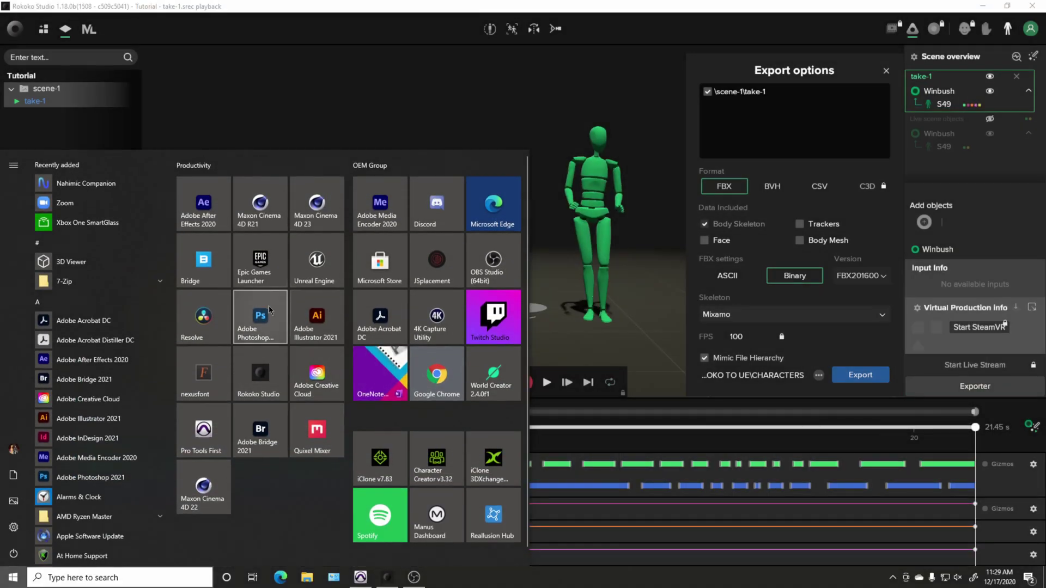
{"action": "left_click", "coordinate": [261, 264]}
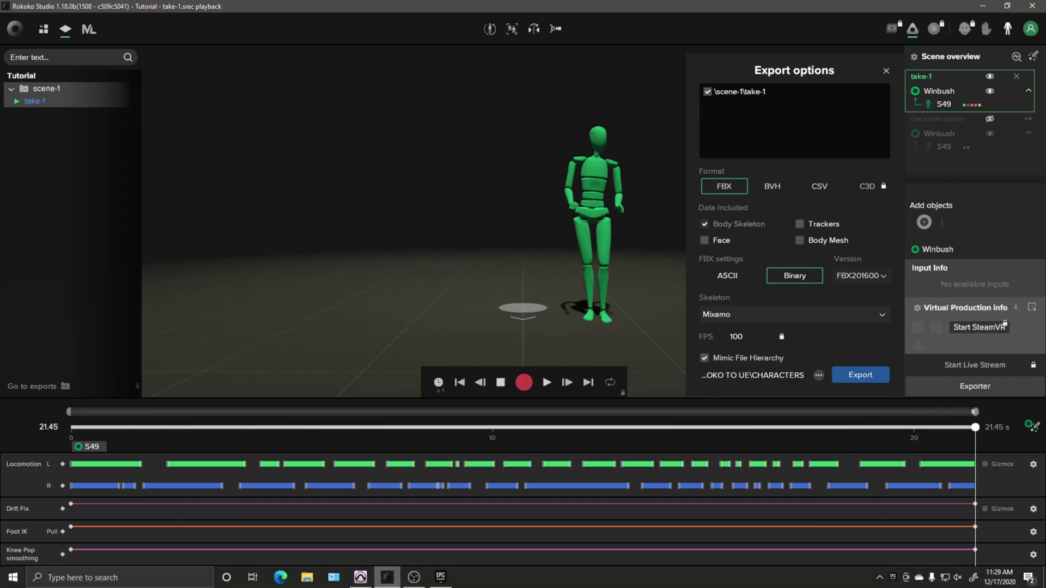
Open Downloads and D:\ROKOKO TO UE\CHARACTERS side by side in two File Explorer windows
{"action": "left_click", "coordinate": [385, 577]}
{"action": "left_click", "coordinate": [308, 577]}
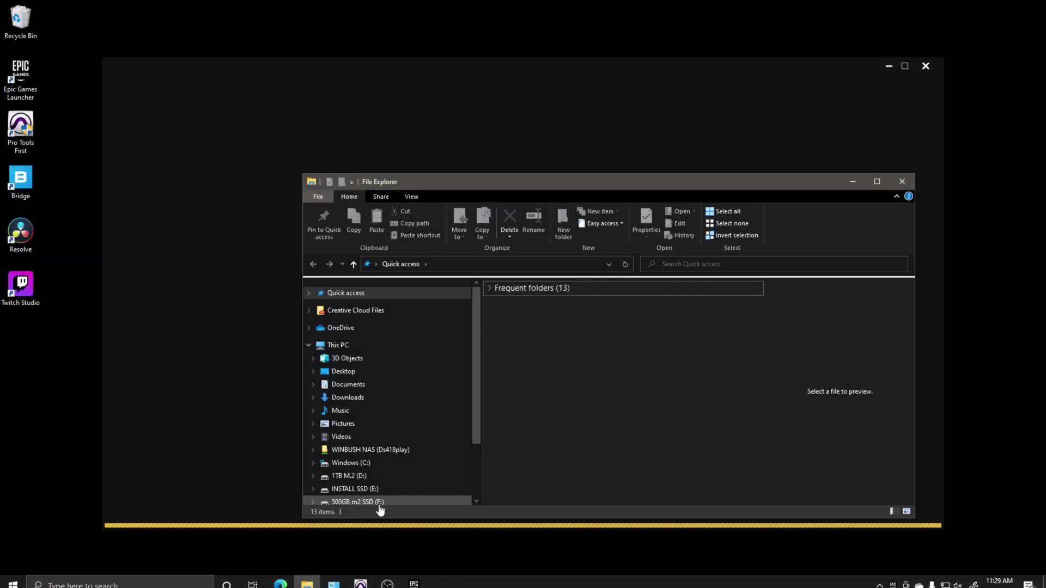
{"action": "left_click", "coordinate": [353, 399]}
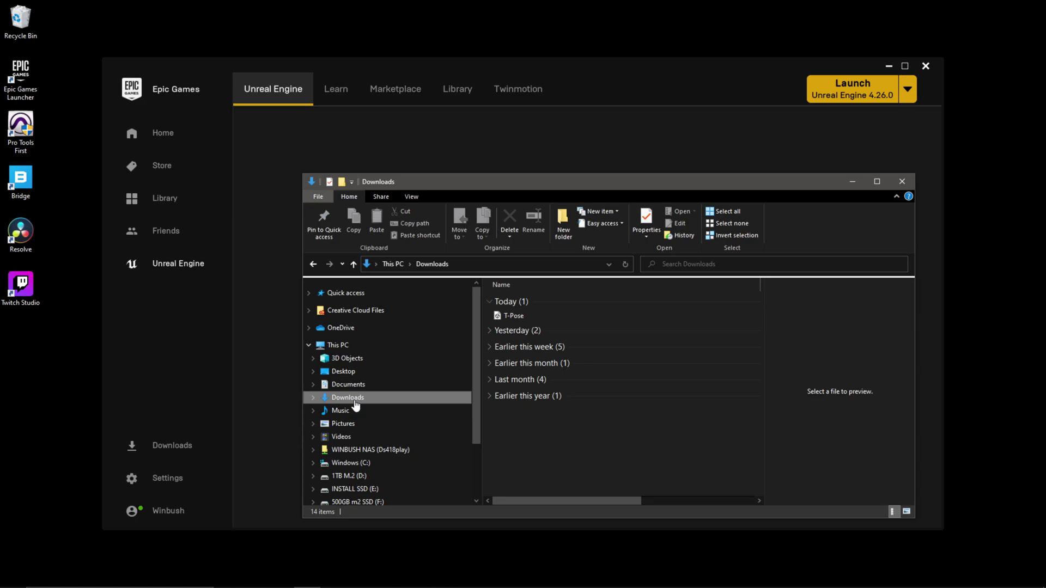
{"action": "left_click", "coordinate": [507, 317]}
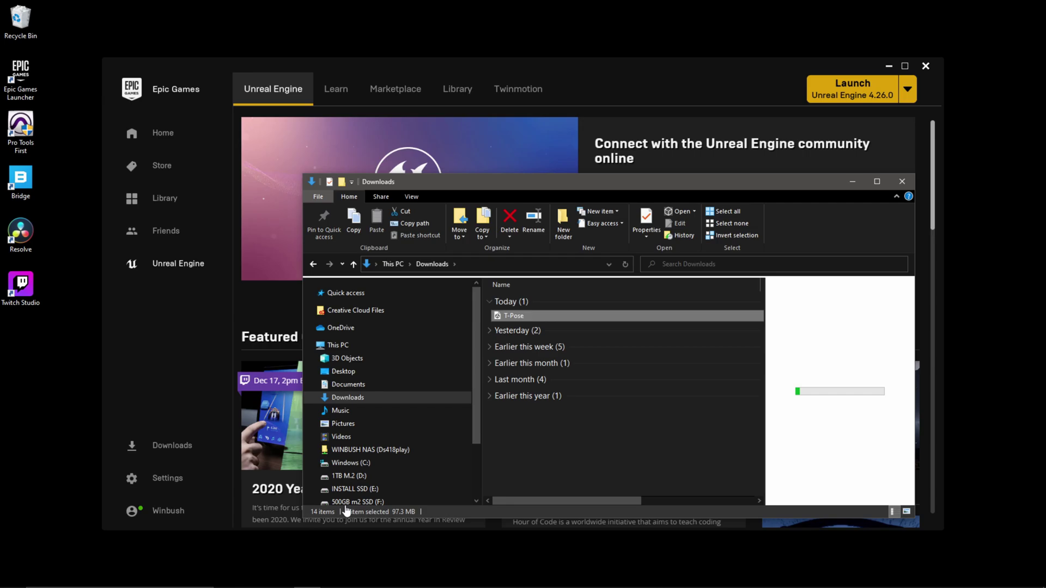
{"action": "right_click", "coordinate": [354, 479]}
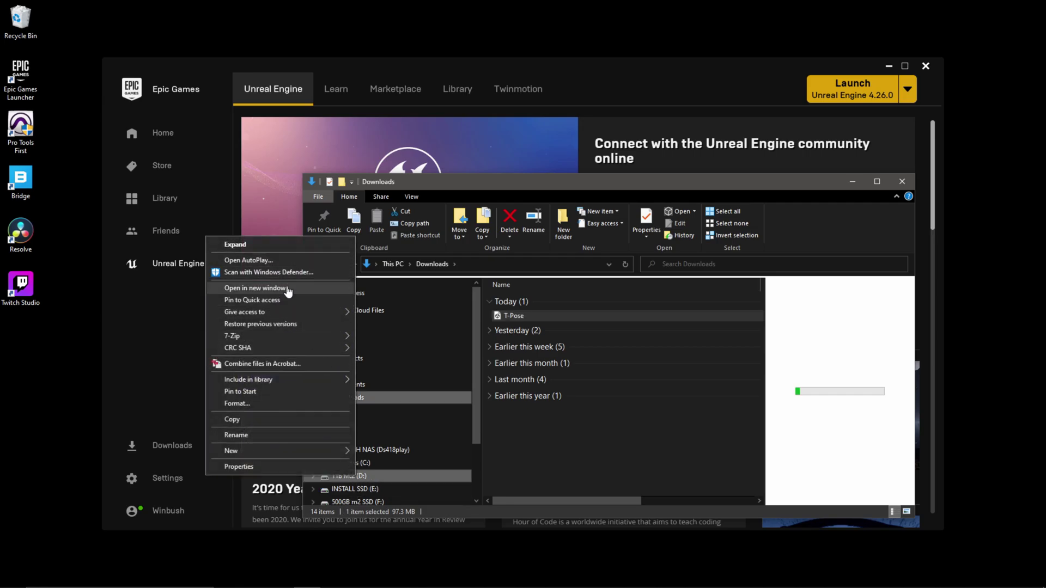
{"action": "left_click", "coordinate": [255, 288]}
{"action": "left_click_drag", "start_coordinate": [554, 201], "coordinate": [773, 168]}
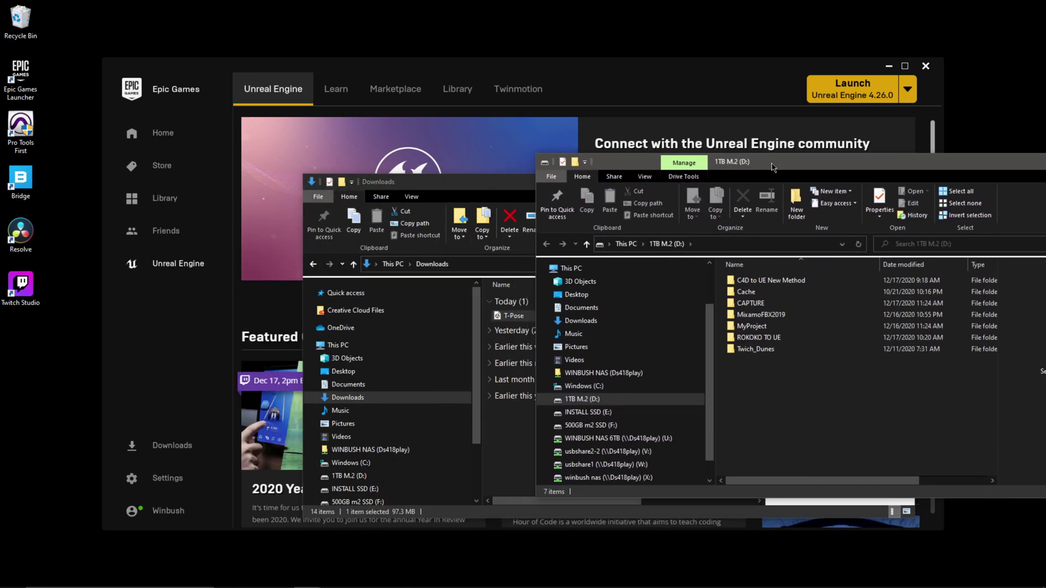
{"action": "double_click", "coordinate": [763, 338]}
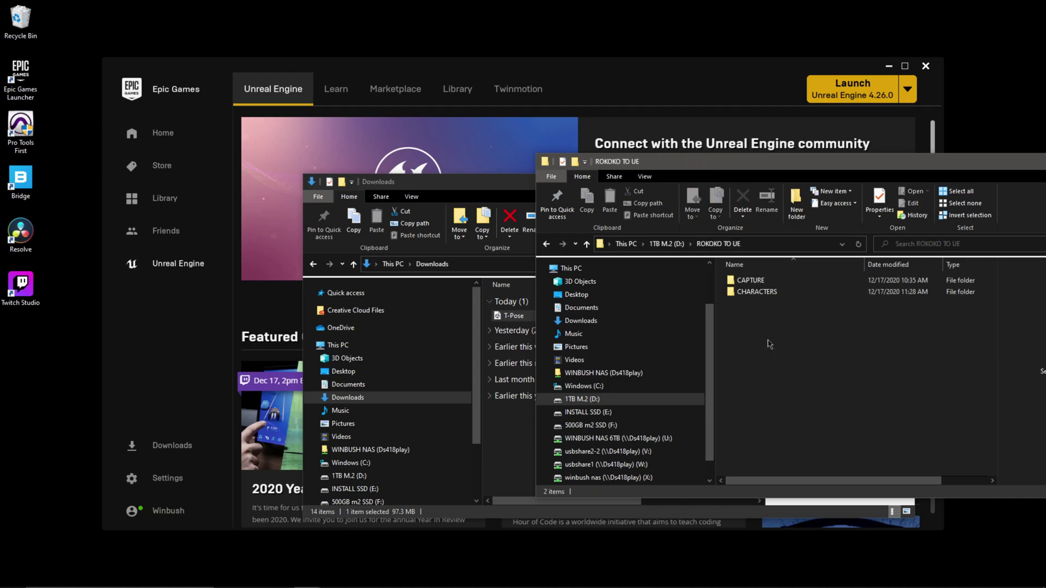
{"action": "double_click", "coordinate": [757, 292]}
Copy the T-Pose file into CHARACTERS, rename it T-Pose_Army, and close Downloads
{"action": "left_click_drag", "start_coordinate": [525, 195], "coordinate": [303, 191]}
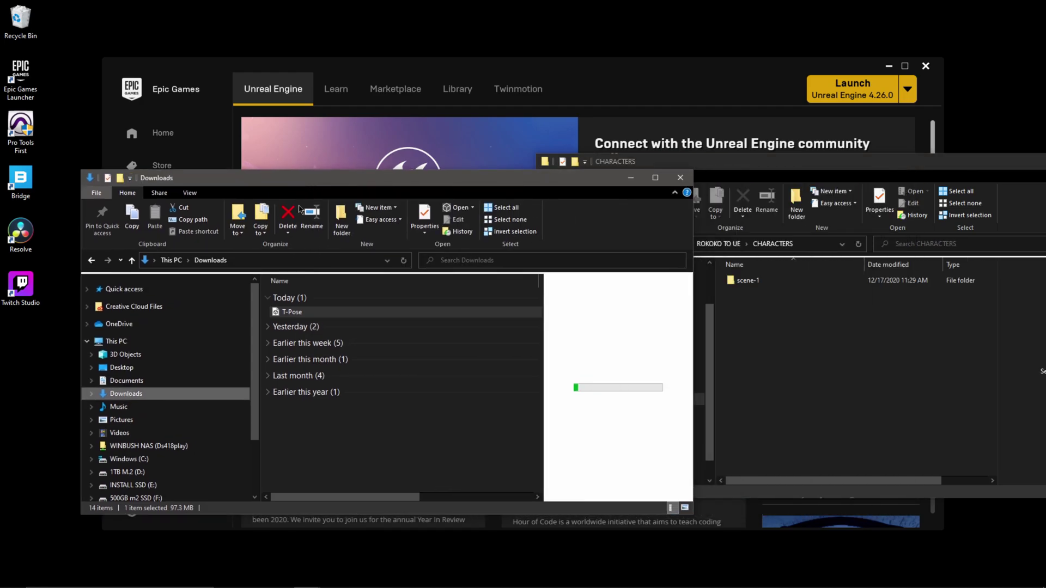
{"action": "left_click_drag", "start_coordinate": [292, 312], "coordinate": [790, 353]}
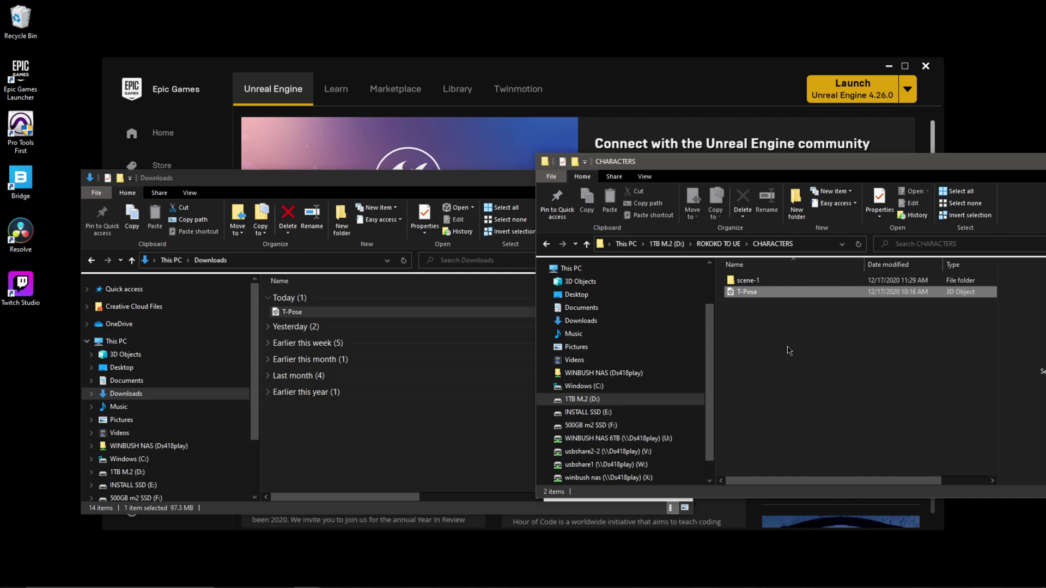
{"action": "left_click_drag", "start_coordinate": [681, 162], "coordinate": [502, 136]}
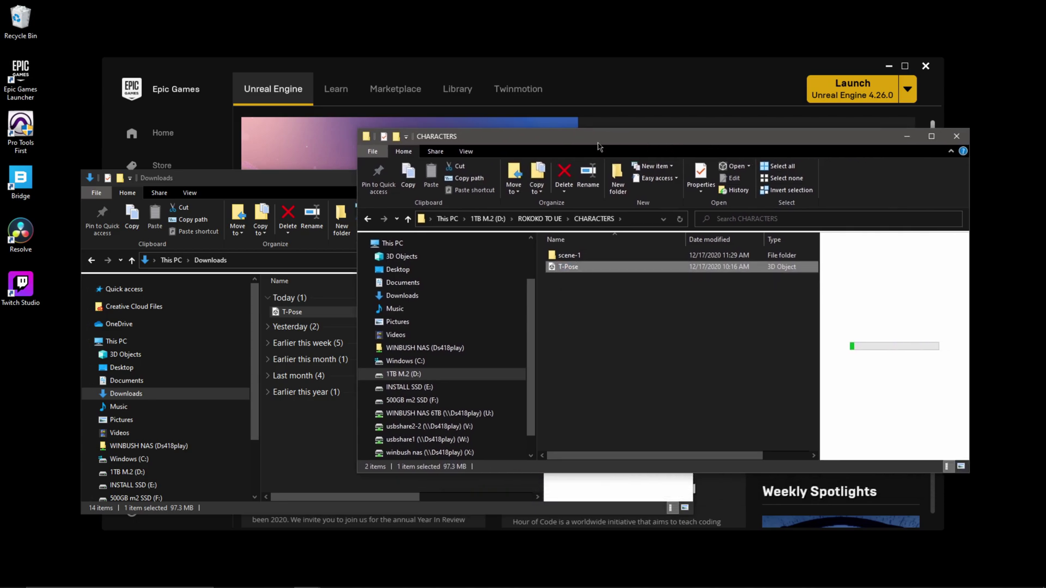
{"action": "left_click", "coordinate": [581, 271]}
{"action": "type", "text": "_Army"}
{"action": "key", "text": "Return"}
{"action": "left_click", "coordinate": [333, 444]}
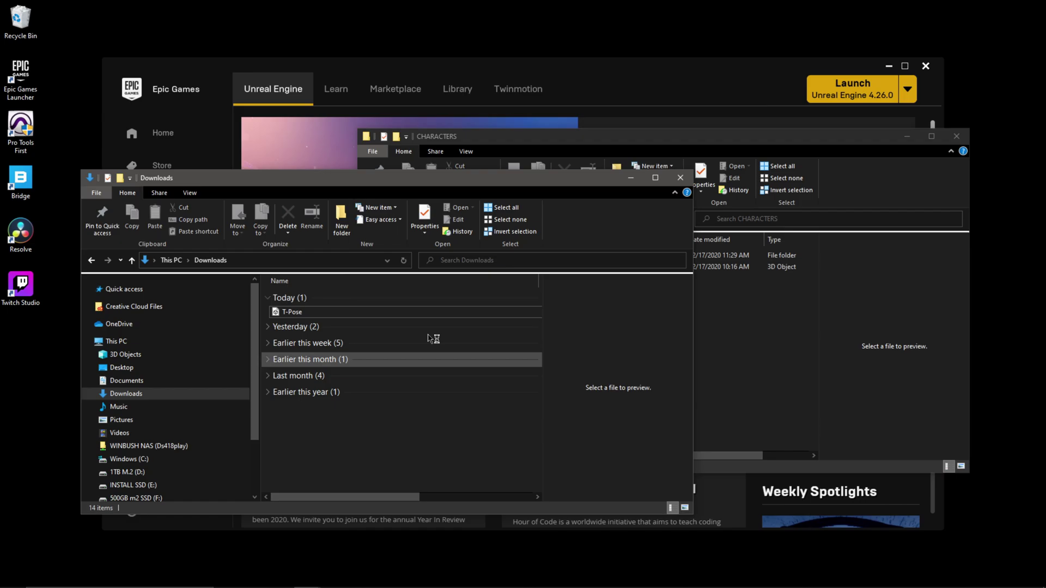
{"action": "left_click", "coordinate": [676, 180]}
Launch Unreal Engine 4.26.0 from the Epic Games Launcher
{"action": "left_click", "coordinate": [646, 94]}
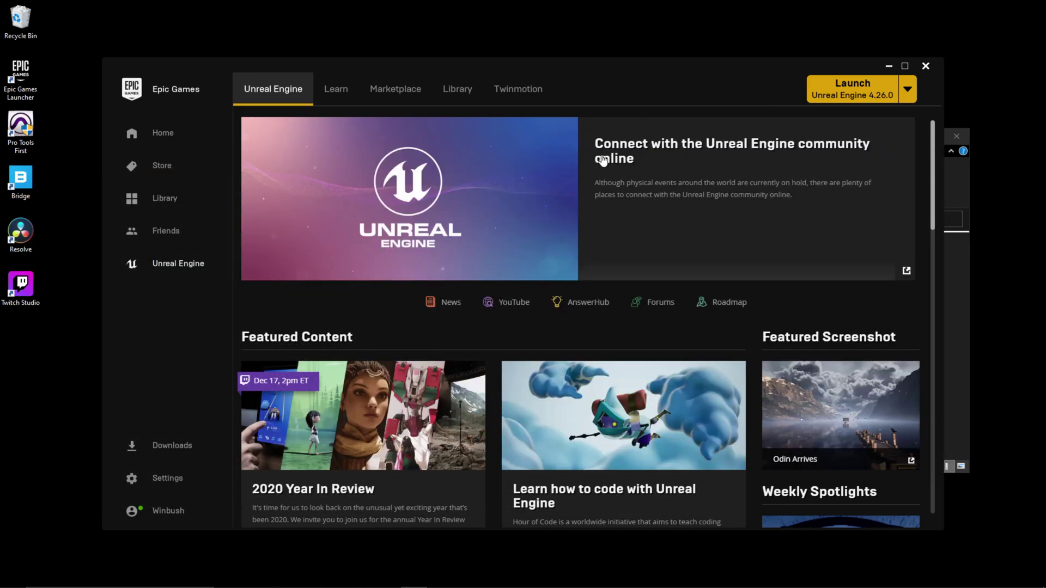
{"action": "left_click", "coordinate": [446, 89]}
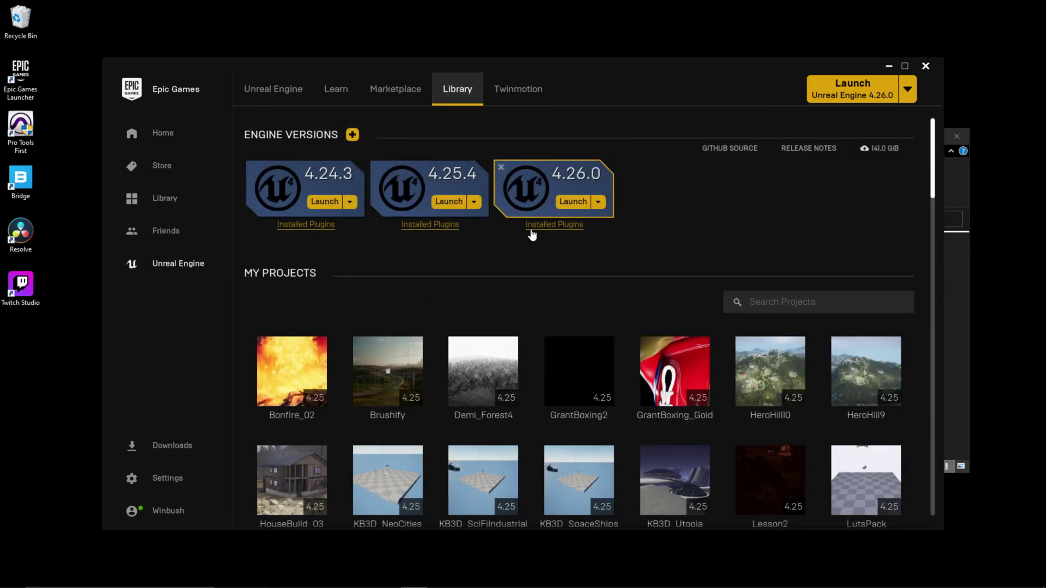
{"action": "left_click", "coordinate": [571, 202]}
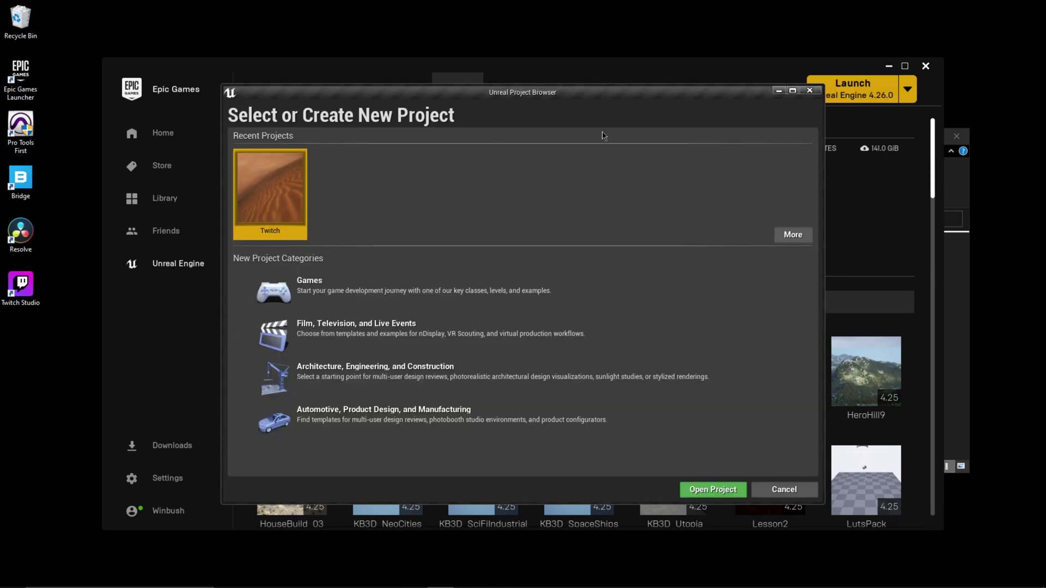
Create a Blank Film, Television, and Live Events project named Tutorial
{"action": "left_click", "coordinate": [299, 336]}
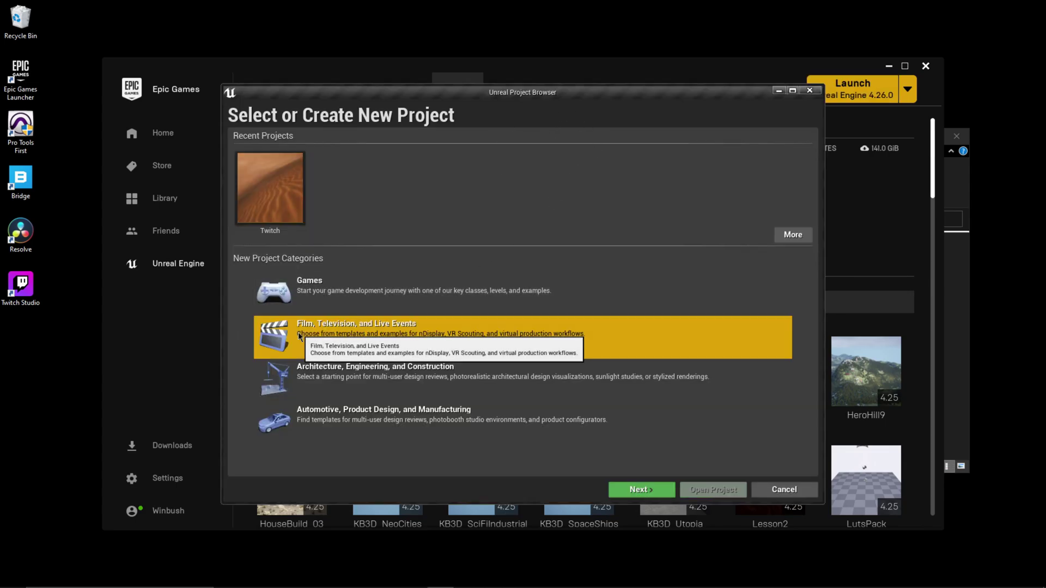
{"action": "left_click", "coordinate": [631, 491]}
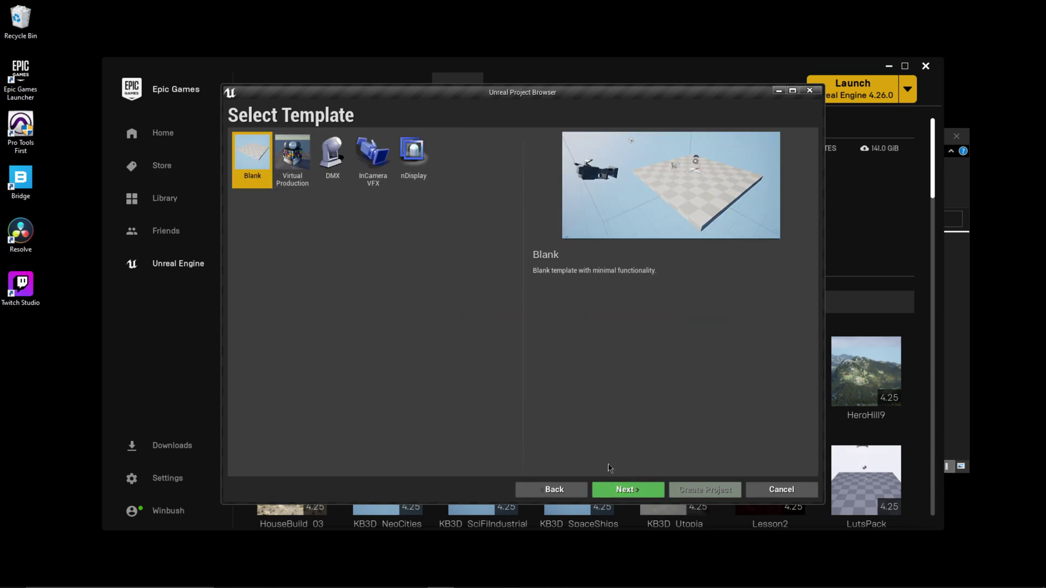
{"action": "left_click", "coordinate": [623, 484]}
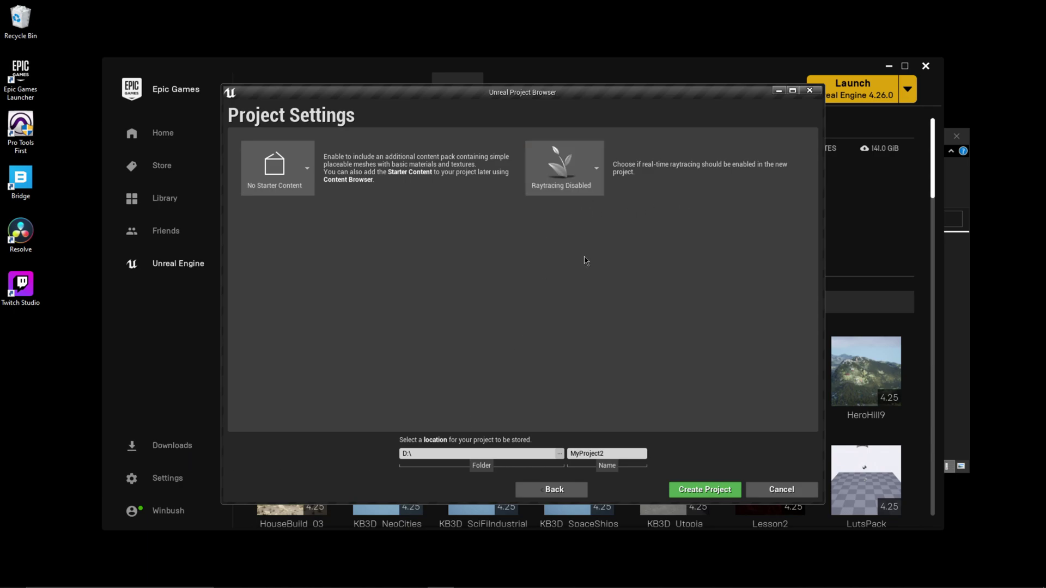
{"action": "left_click", "coordinate": [609, 454]}
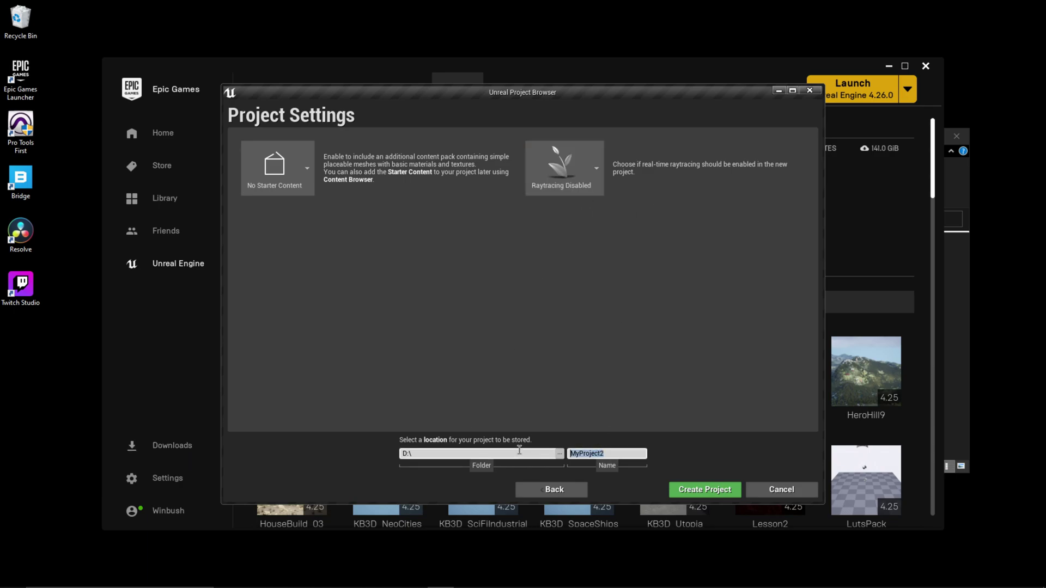
{"action": "type", "text": "TUtorial"}
{"action": "left_click", "coordinate": [708, 487]}
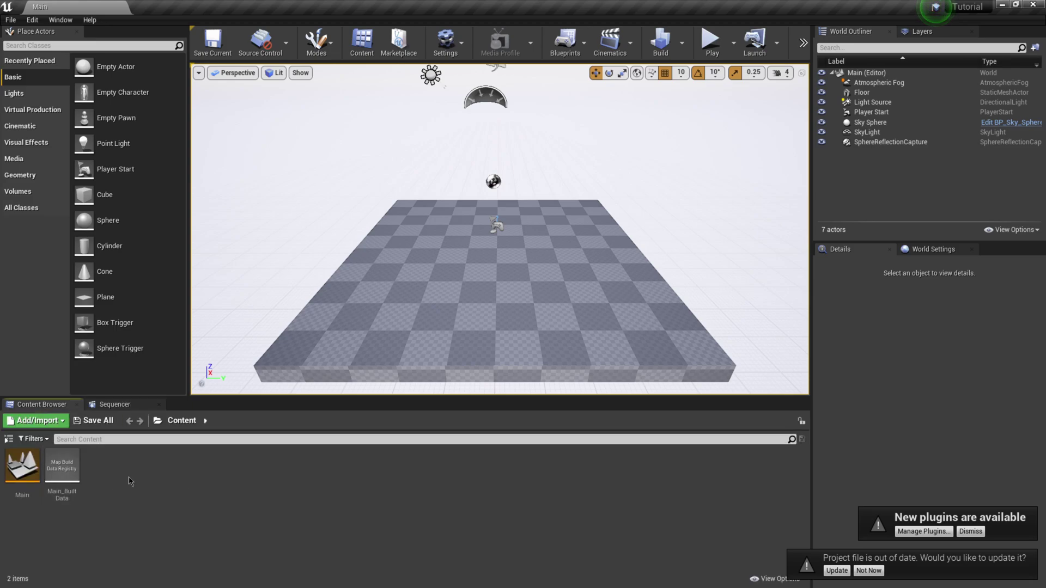
Add a new folder named Character to the Content Browser
{"action": "right_click", "coordinate": [129, 481]}
{"action": "left_click", "coordinate": [164, 138]}
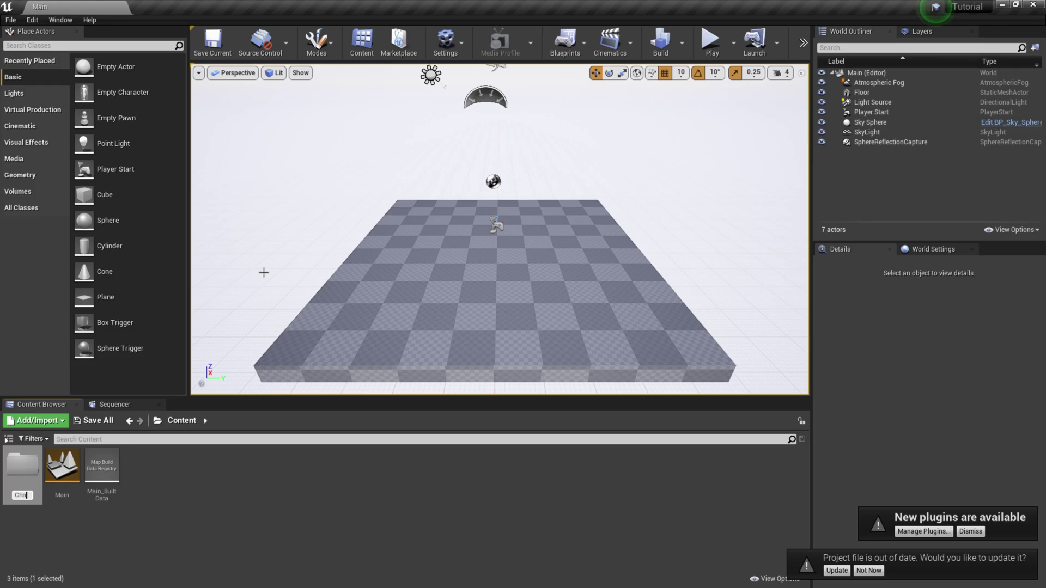
{"action": "type", "text": "Character"}
{"action": "key", "text": "Return"}
Drag T-Pose_Army from the CHARACTERS folder into the Unreal Content Browser
{"action": "key", "text": "super"}
{"action": "left_click", "coordinate": [359, 578]}
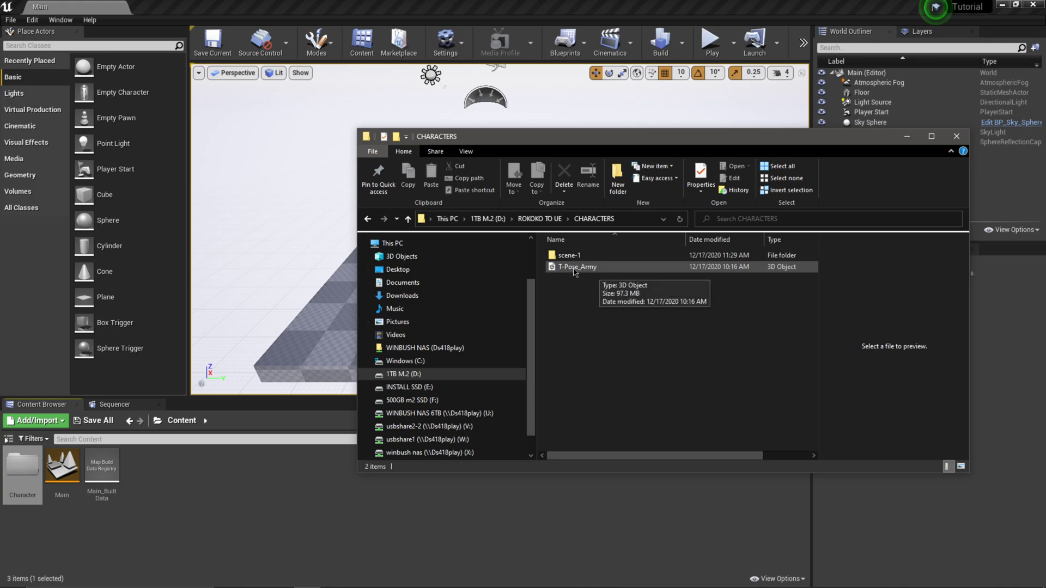
{"action": "left_click", "coordinate": [551, 267]}
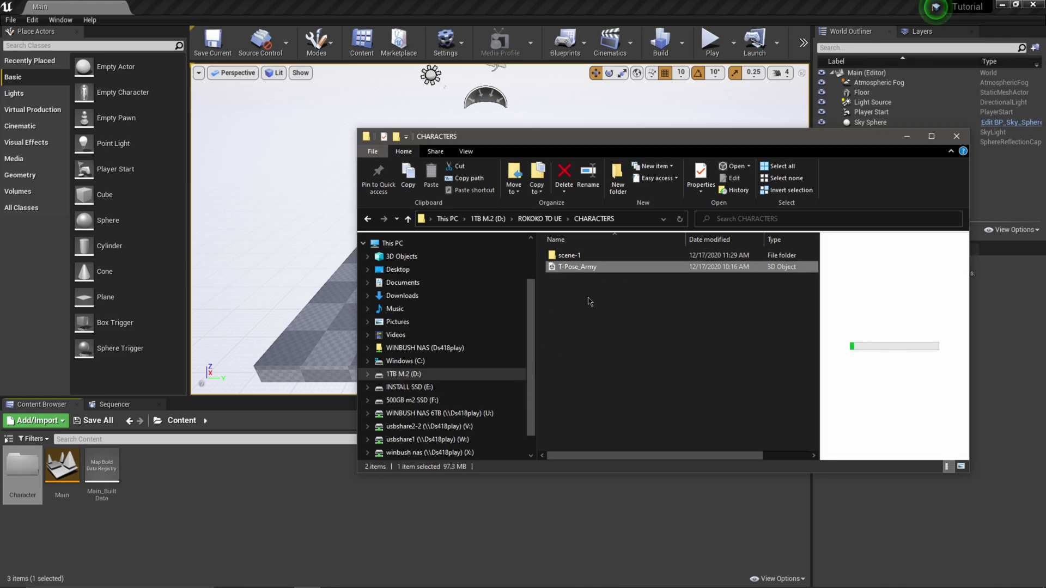
{"action": "left_click_drag", "start_coordinate": [552, 270], "coordinate": [294, 498]}
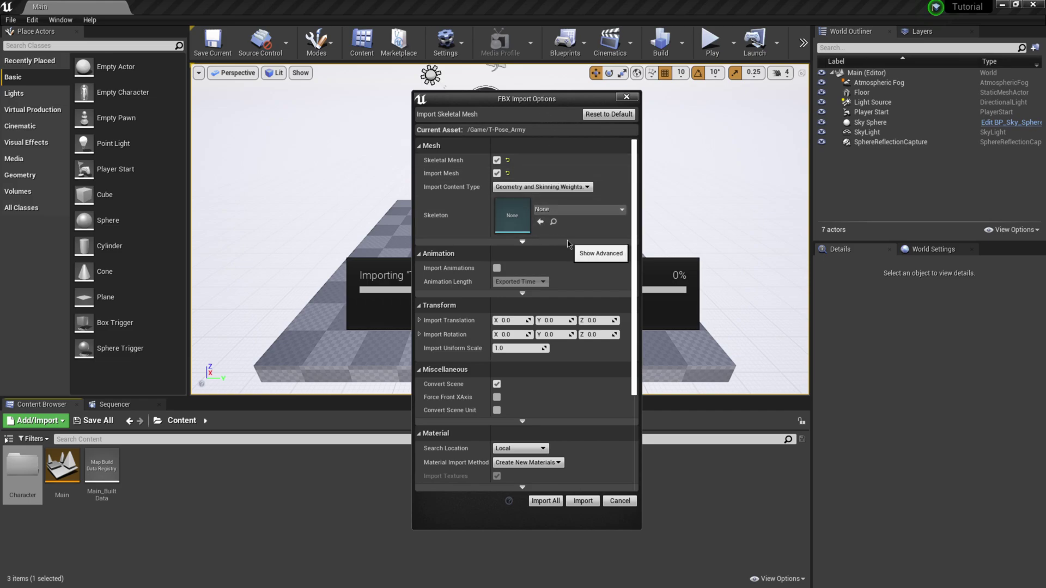
Import the T-Pose_Army mesh with advanced mesh options shown, then dismiss the Message Log
{"action": "left_click", "coordinate": [522, 242]}
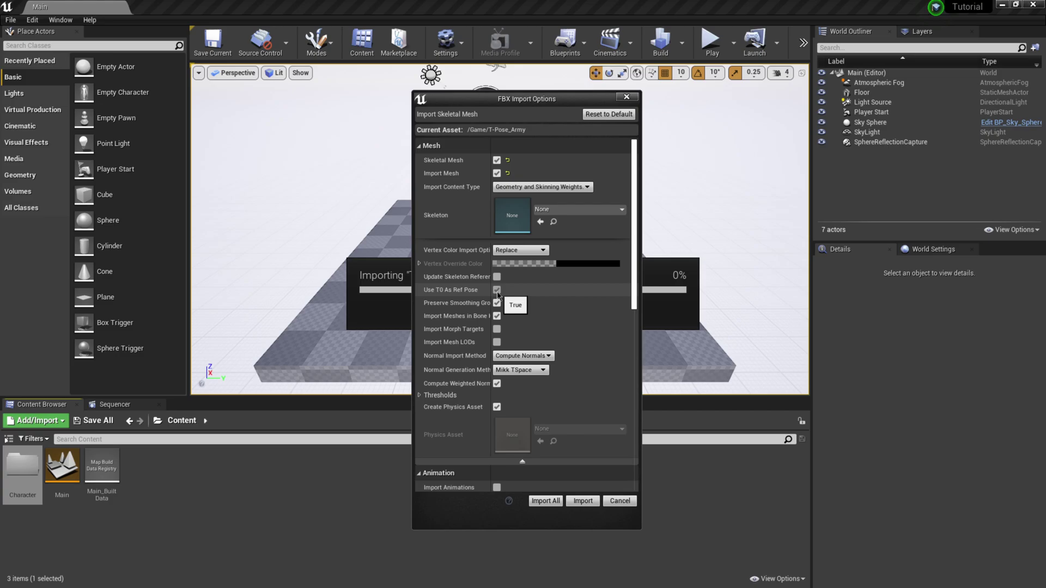
{"action": "left_click", "coordinate": [583, 501]}
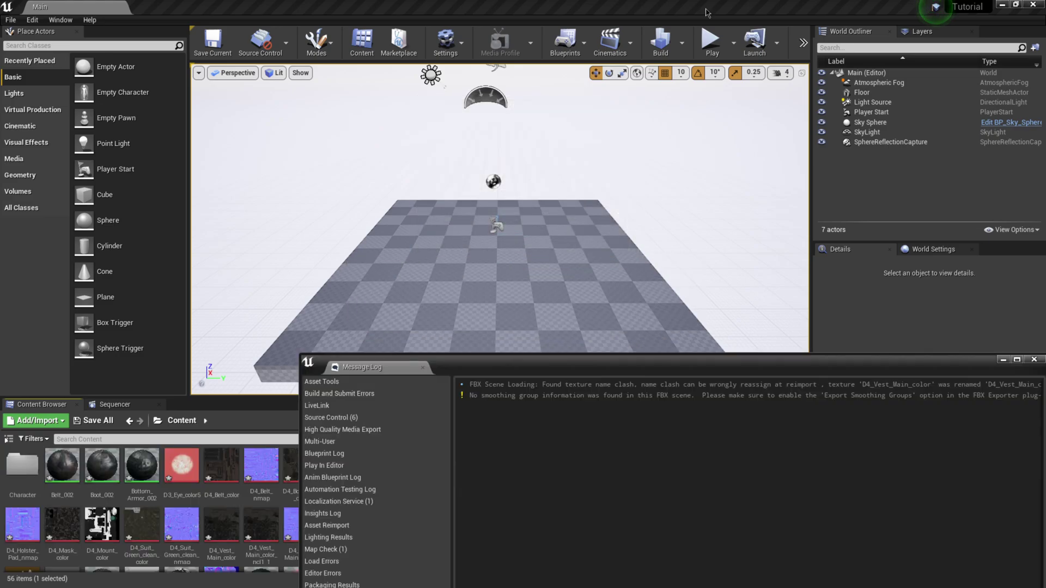
{"action": "double_click", "coordinate": [878, 359]}
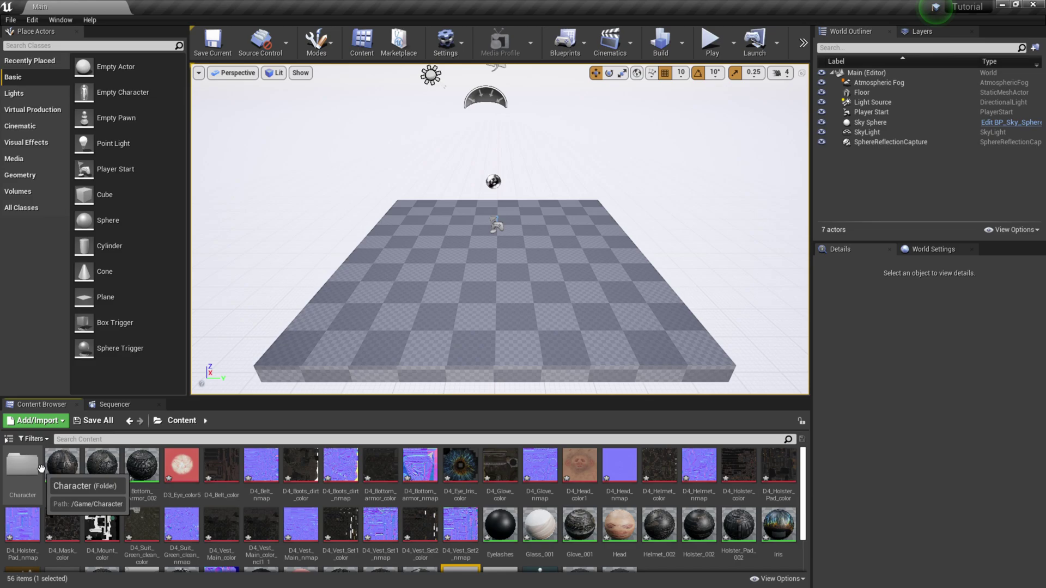
Place the T-Pose_Army soldier in the level at location 0, 0, 20
{"action": "left_click", "coordinate": [14, 467]}
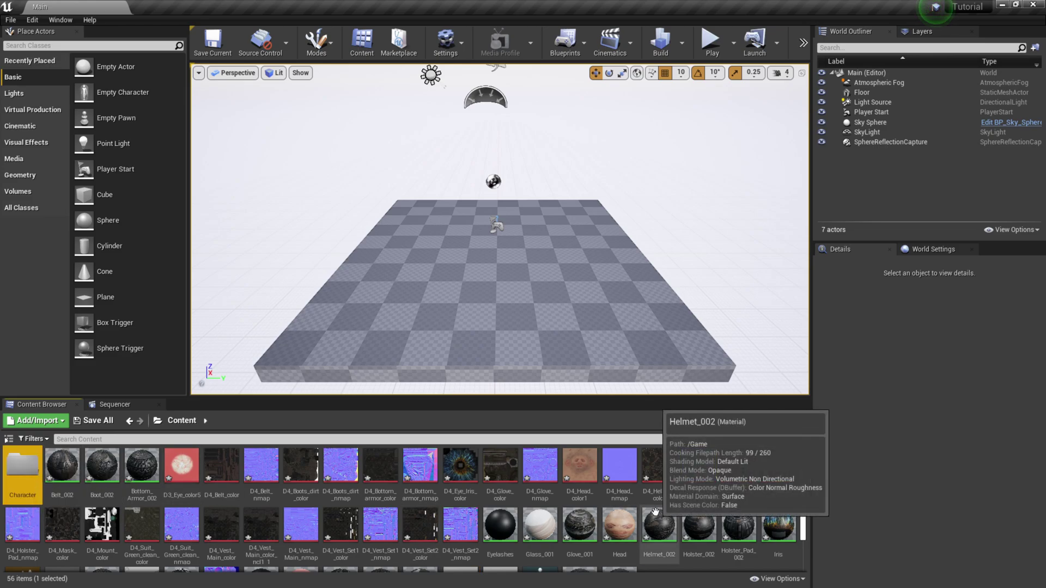
{"action": "scroll", "coordinate": [659, 523], "scroll_direction": "down", "scroll_amount": 2}
{"action": "left_click", "coordinate": [693, 544]}
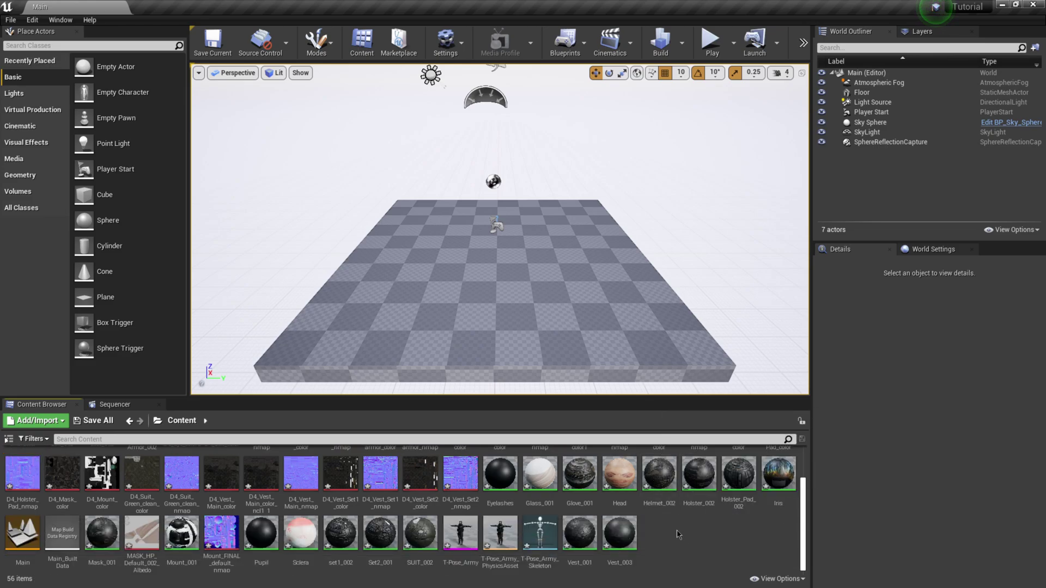
{"action": "left_click_drag", "start_coordinate": [460, 536], "coordinate": [502, 267]}
{"action": "right_click_drag", "start_coordinate": [545, 269], "coordinate": [549, 269]}
{"action": "scroll", "coordinate": [549, 269], "scroll_direction": "up", "scroll_amount": 3}
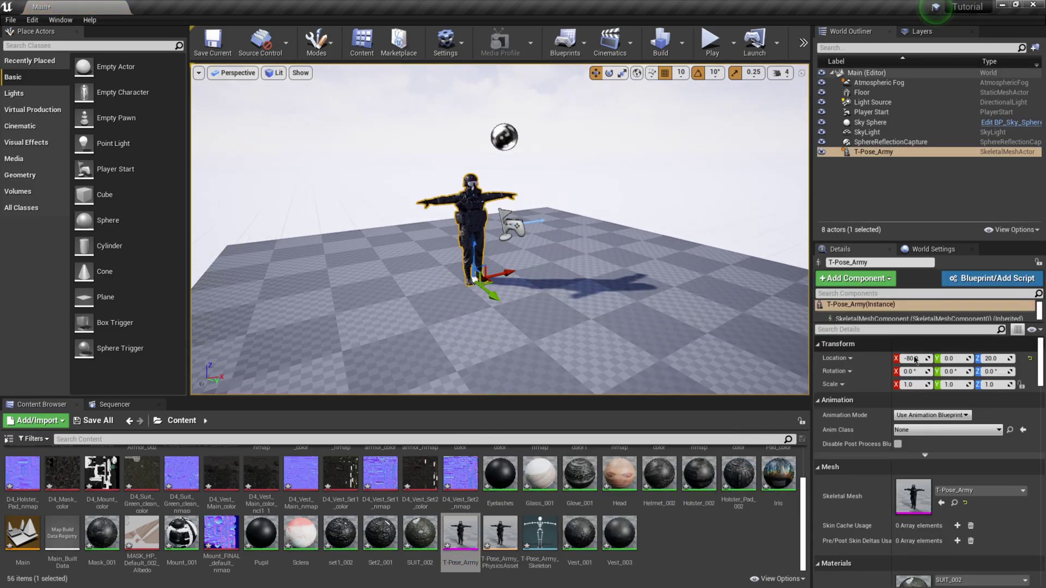
{"action": "left_click", "coordinate": [1030, 359]}
{"action": "left_click_drag", "start_coordinate": [511, 249], "coordinate": [517, 239]}
Delete the Player Start from the level
{"action": "scroll", "coordinate": [520, 258], "scroll_direction": "up", "scroll_amount": 5}
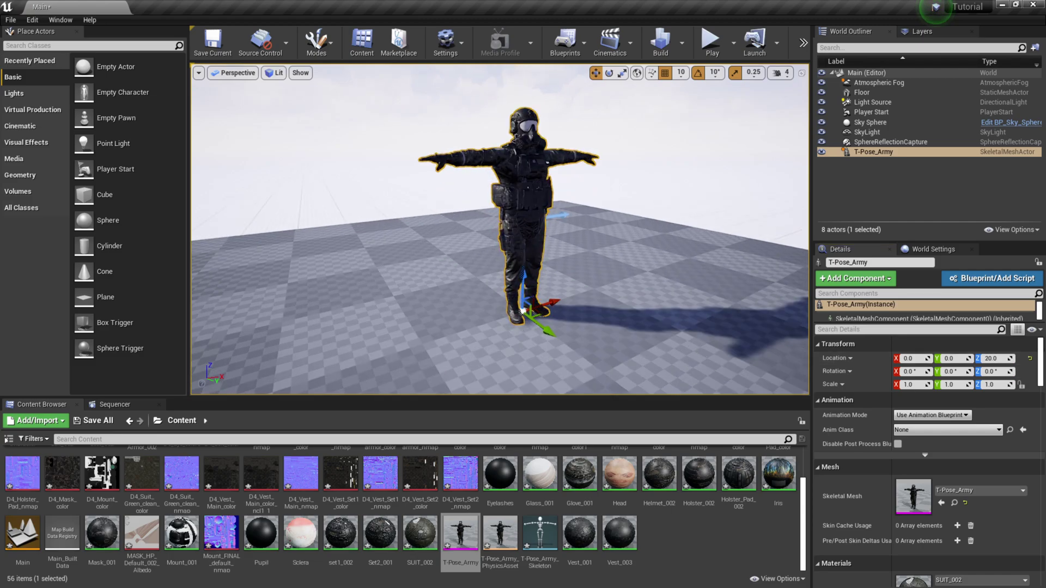
{"action": "left_click", "coordinate": [879, 112]}
{"action": "key", "text": "Delete"}
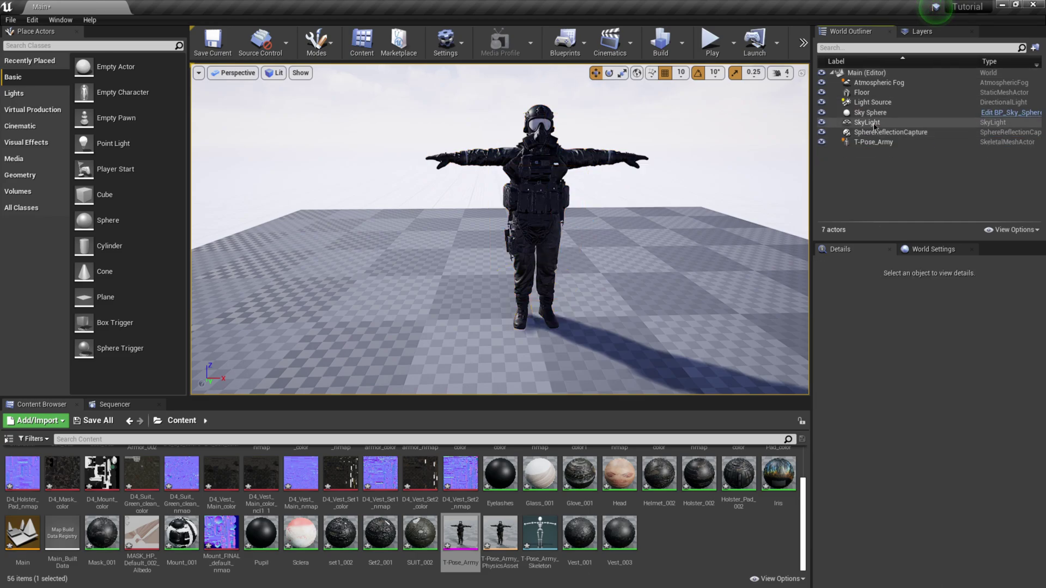
Rename the mocap take in the scene-1 folder to Rokoko and drag it into Unreal
{"action": "key", "text": "d"}
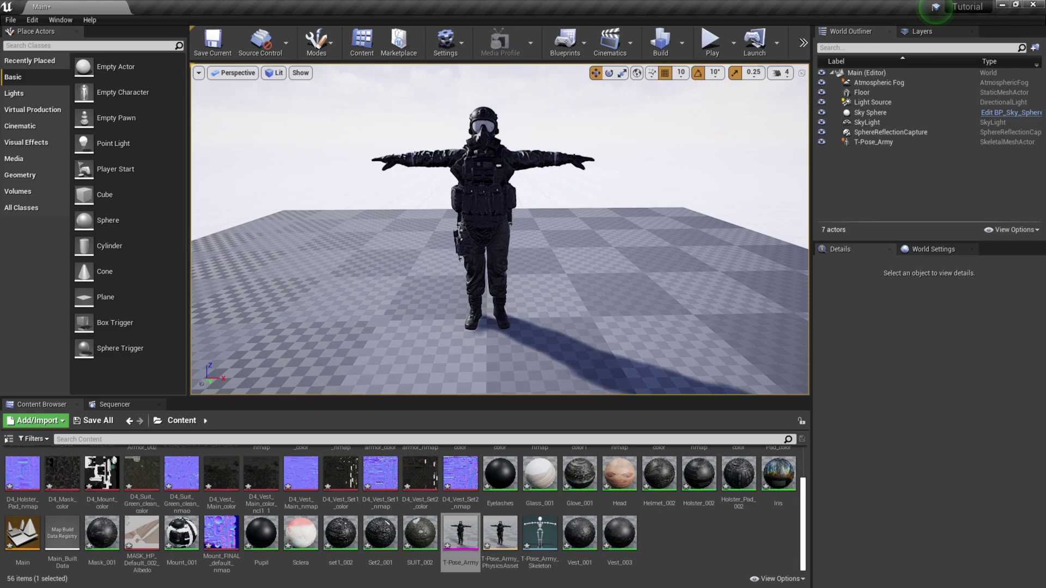
{"action": "key", "text": "a"}
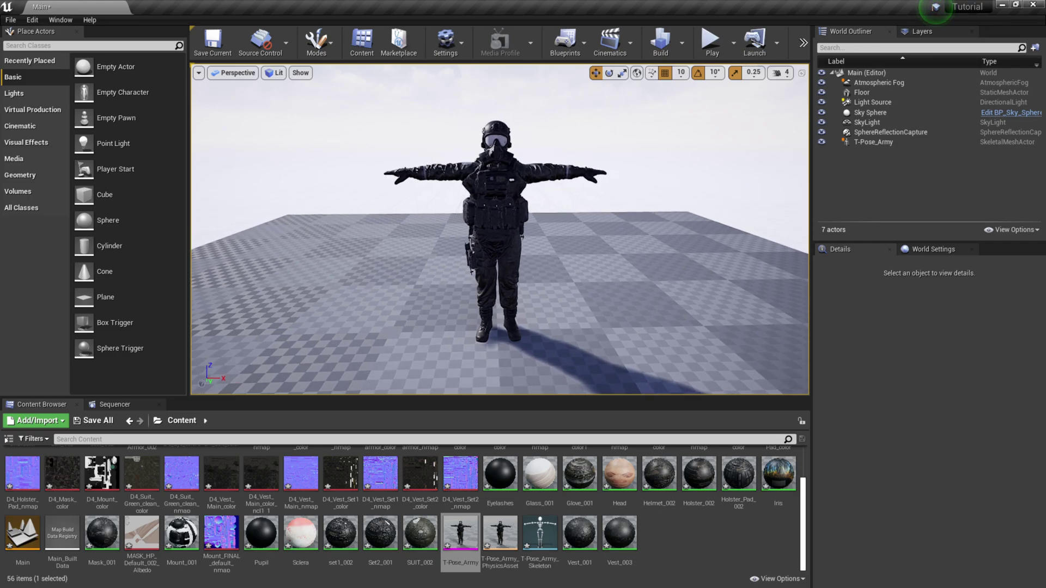
{"action": "key", "text": "super"}
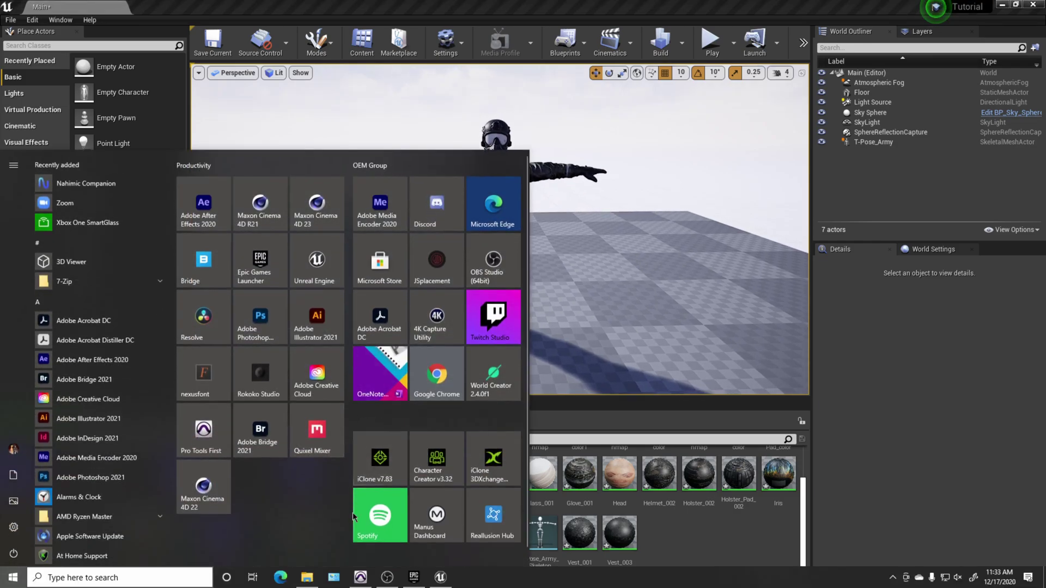
{"action": "left_click", "coordinate": [307, 577]}
{"action": "double_click", "coordinate": [627, 255]}
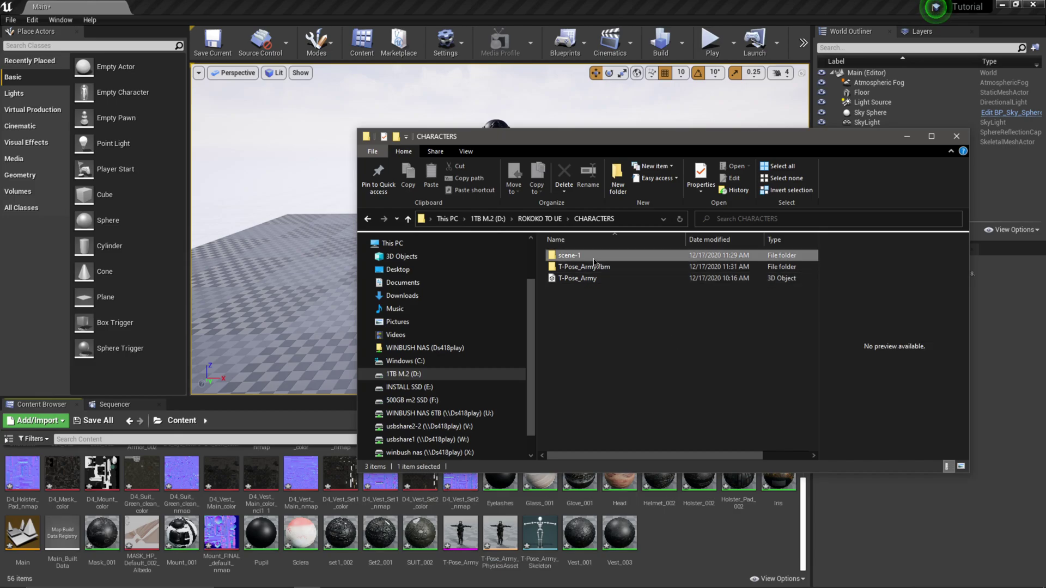
{"action": "left_click", "coordinate": [602, 255]}
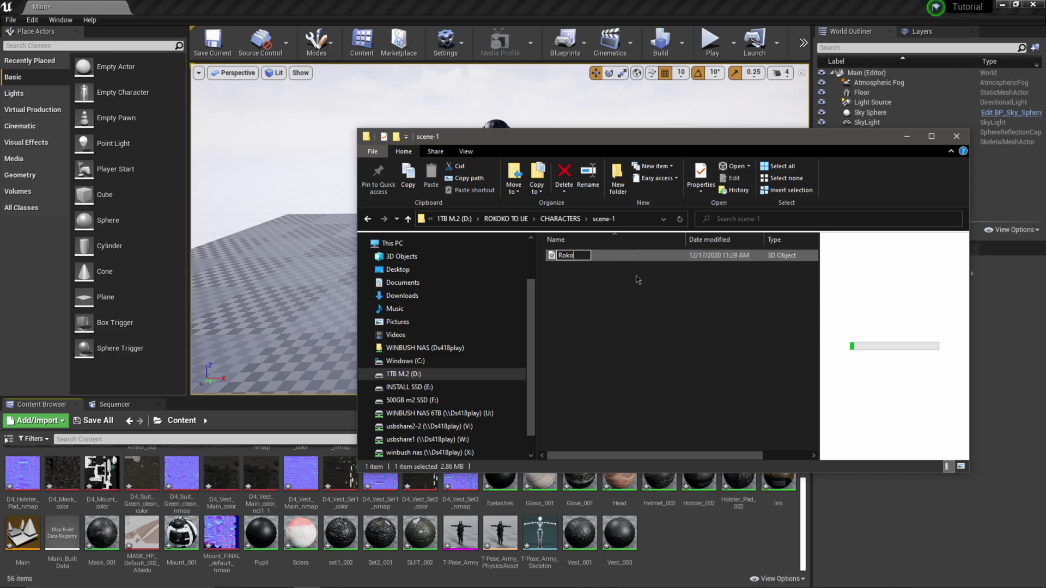
{"action": "key", "text": "Return"}
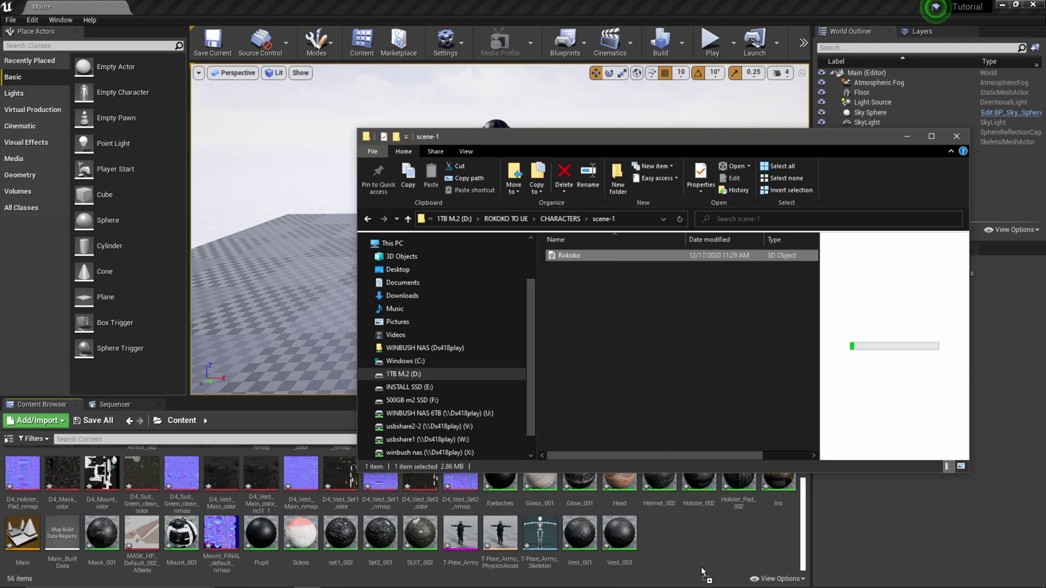
{"action": "left_click_drag", "start_coordinate": [673, 532], "coordinate": [673, 532]}
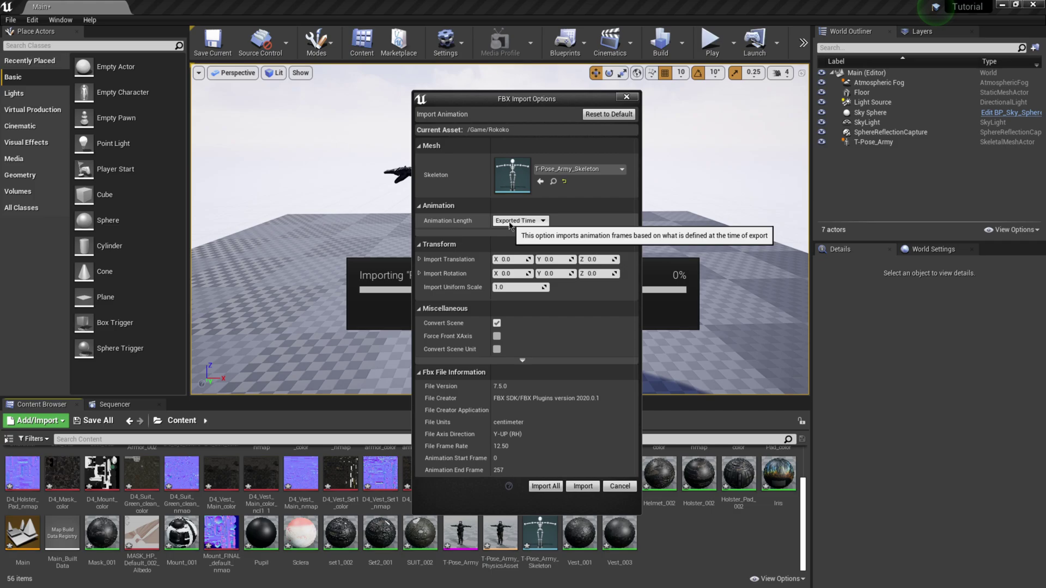
Import Rokoko onto T-Pose_Army_Skeleton with Exported Time length, then close the Message Log
{"action": "left_click", "coordinate": [510, 222]}
{"action": "left_click", "coordinate": [512, 221]}
{"action": "left_click", "coordinate": [514, 220]}
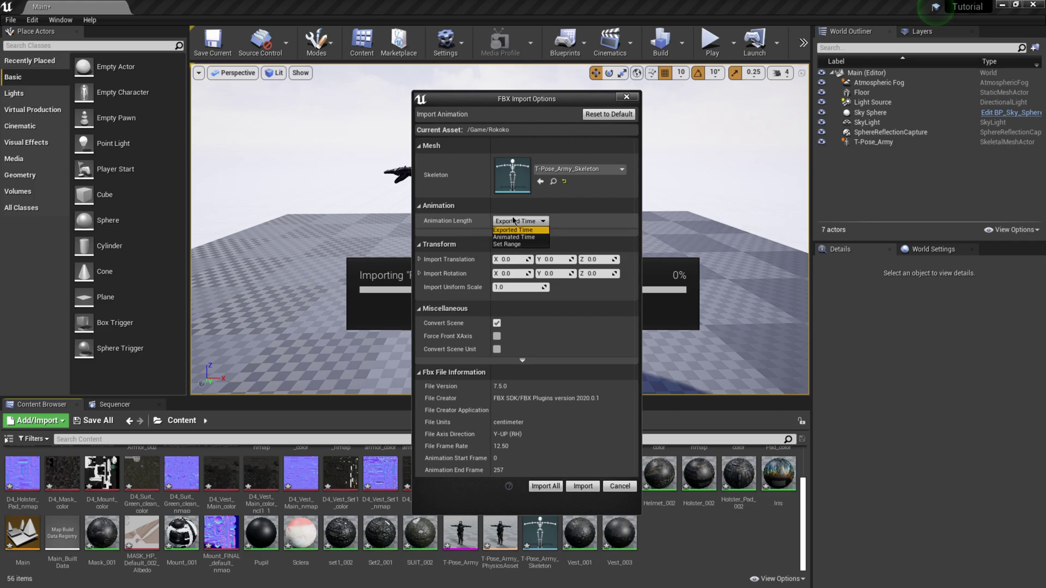
{"action": "left_click", "coordinate": [513, 220]}
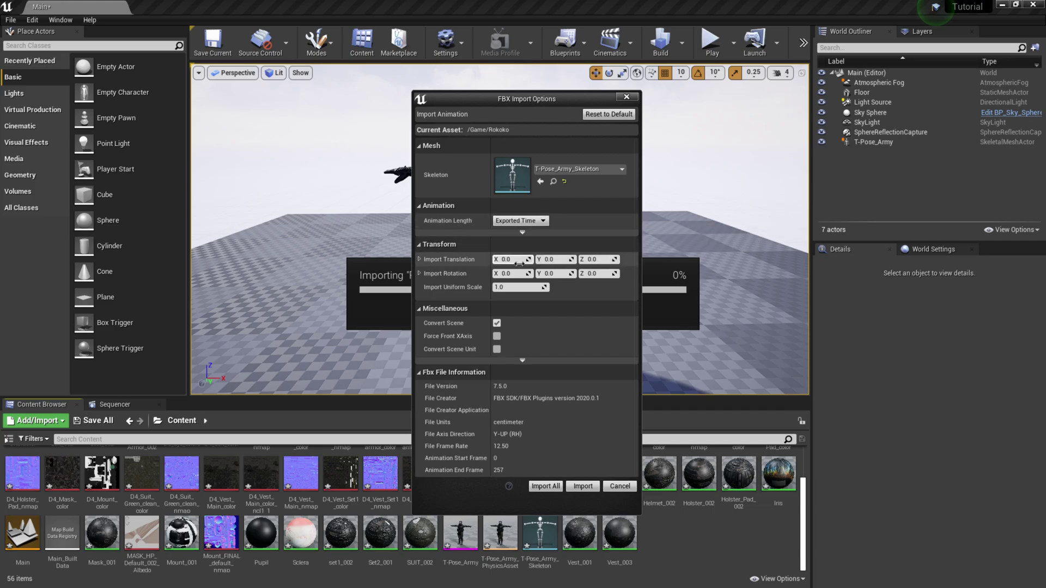
{"action": "left_click", "coordinate": [545, 490]}
{"action": "left_click", "coordinate": [767, 154]}
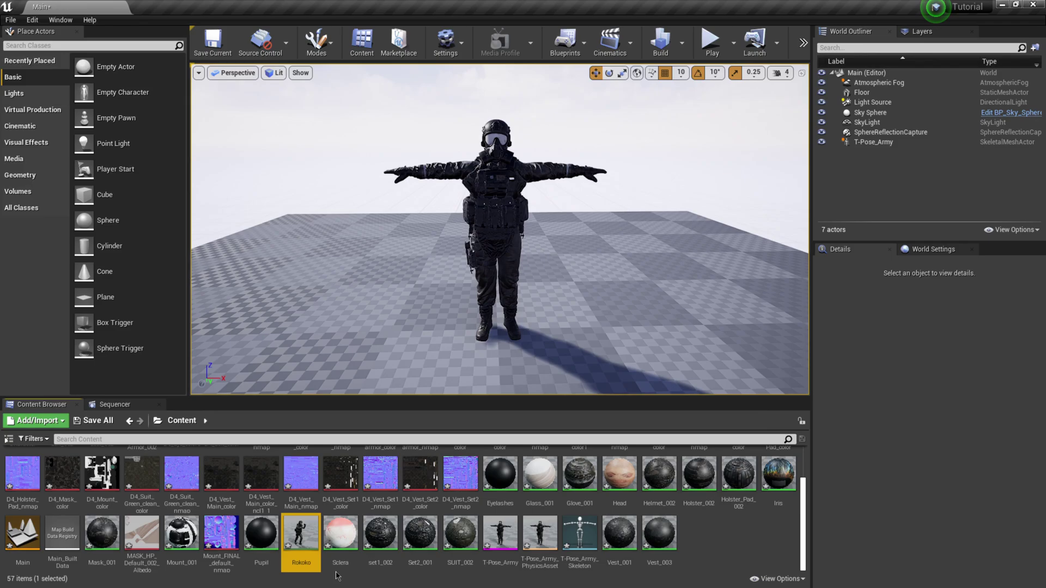
Select the T-Pose_Army actor in the World Outliner
{"action": "mouse_move", "coordinate": [307, 538]}
{"action": "left_click", "coordinate": [866, 144]}
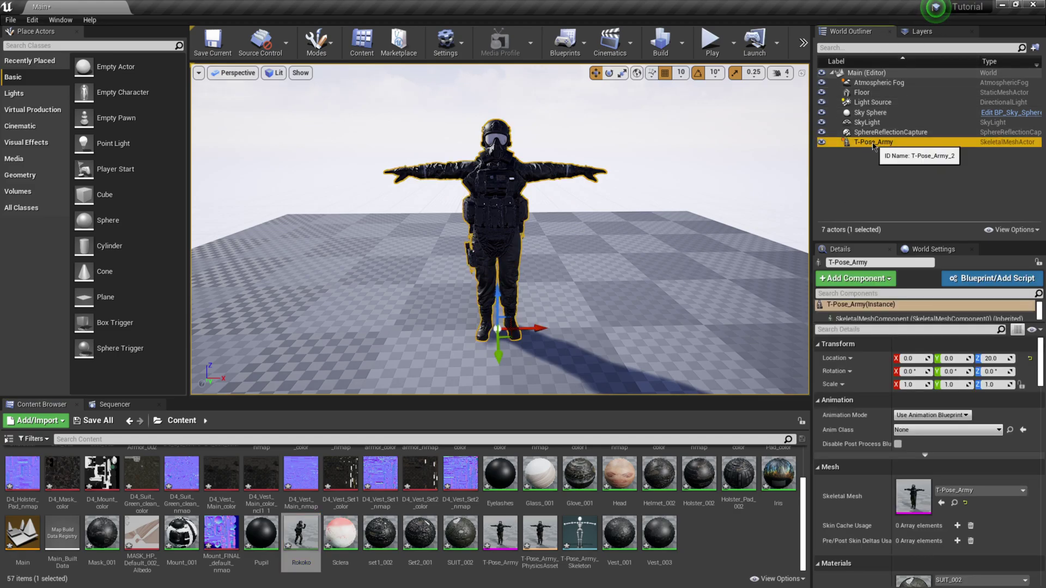
{"action": "key", "text": "F2"}
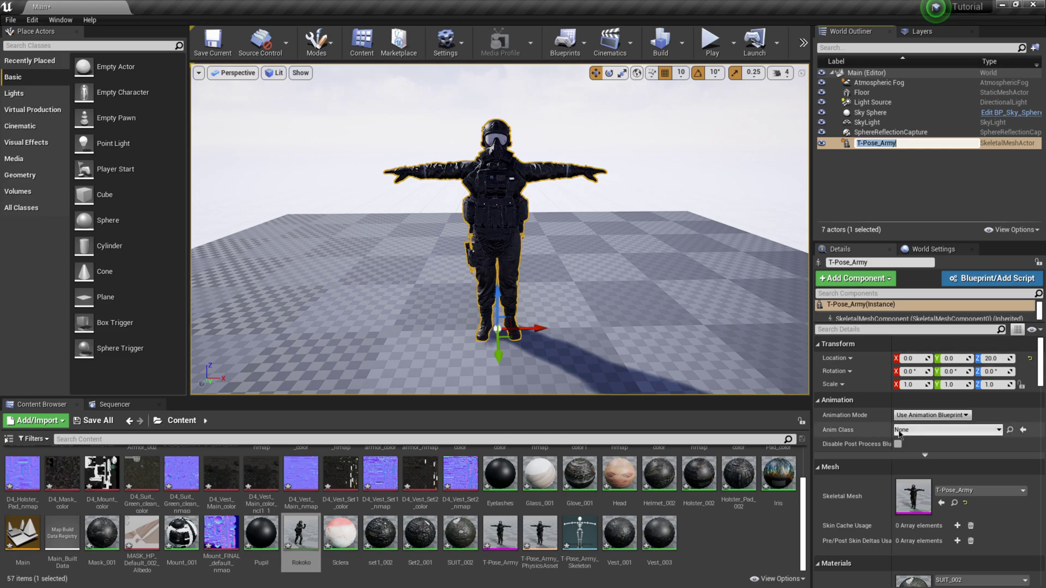
{"action": "left_click_drag", "start_coordinate": [1041, 364], "coordinate": [1043, 375]}
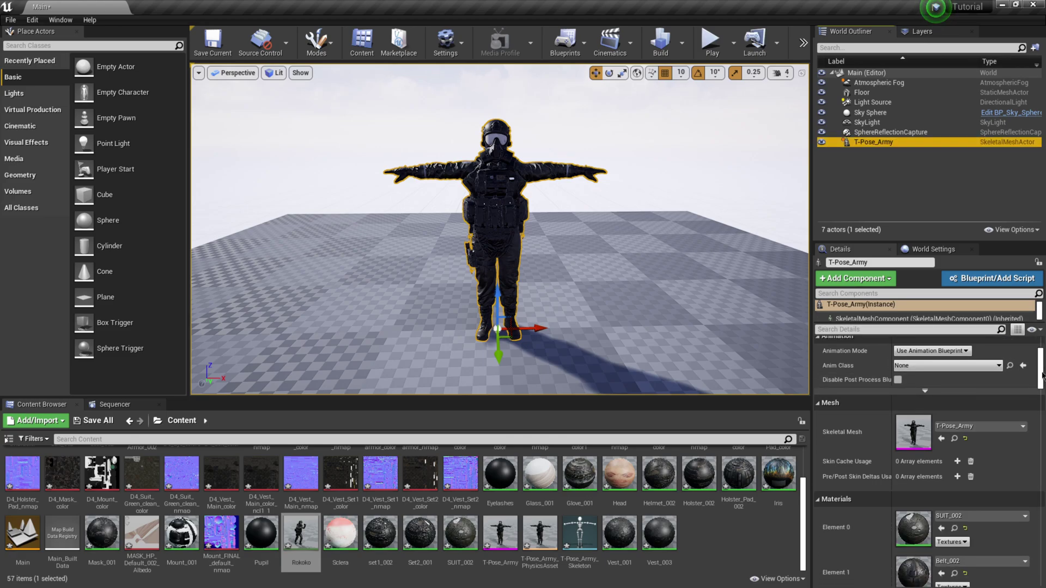
{"action": "scroll", "coordinate": [1042, 375], "scroll_direction": "up", "scroll_amount": 1}
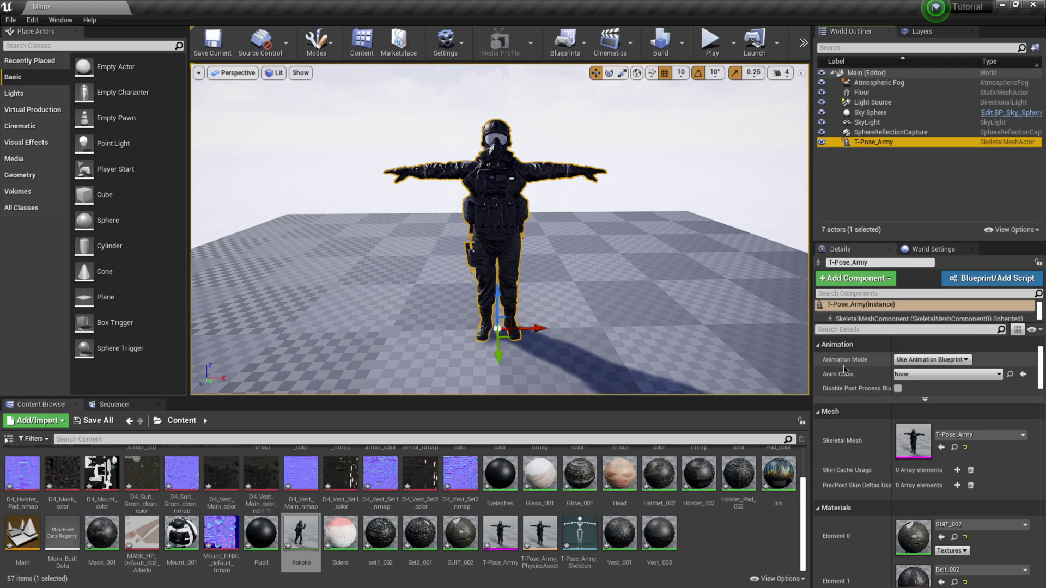
Set Animation Mode to Use Animation Asset with Rokoko as the Anim to Play
{"action": "left_click", "coordinate": [915, 360]}
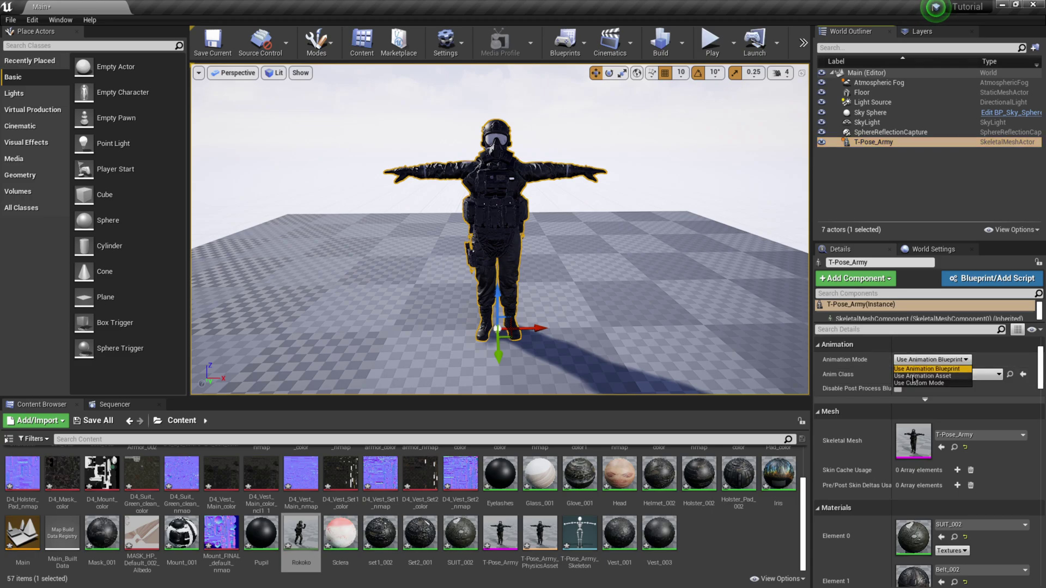
{"action": "left_click", "coordinate": [914, 377]}
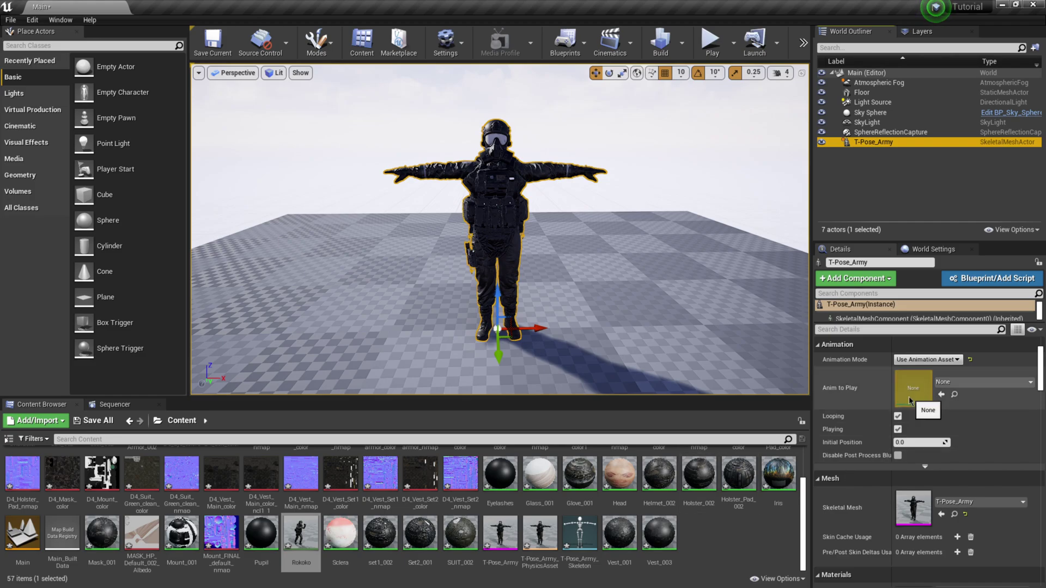
{"action": "left_click", "coordinate": [960, 381]}
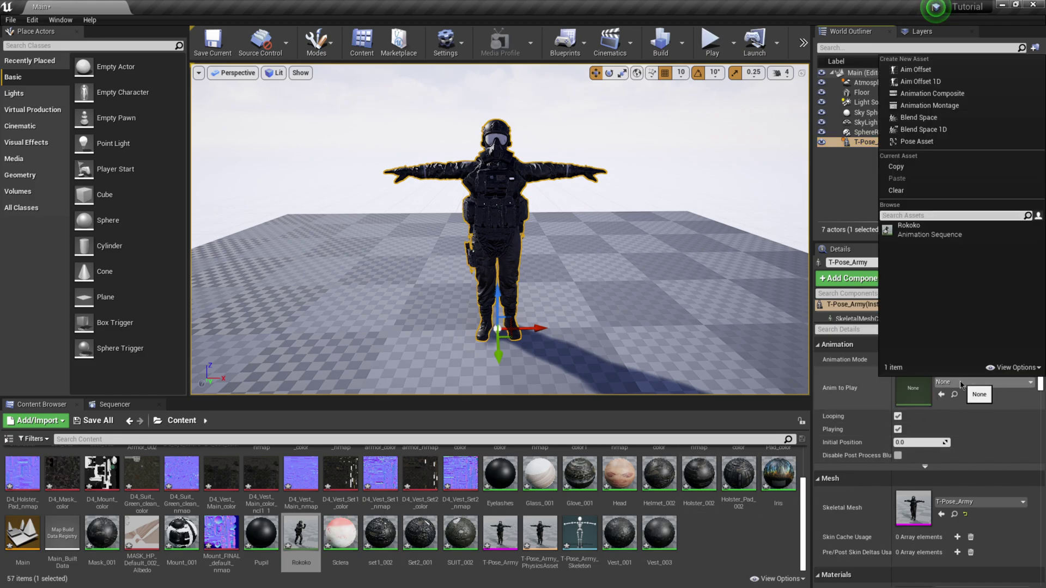
{"action": "left_click", "coordinate": [924, 233]}
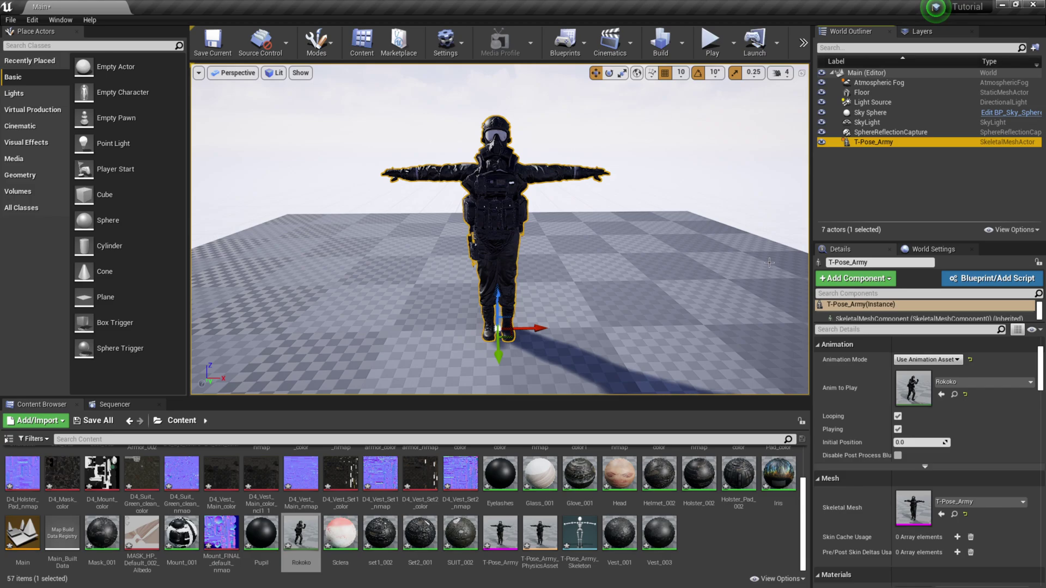
Run Play-In-Editor to watch the soldier's Rokoko animation, then stop with Esc
{"action": "left_click", "coordinate": [716, 41]}
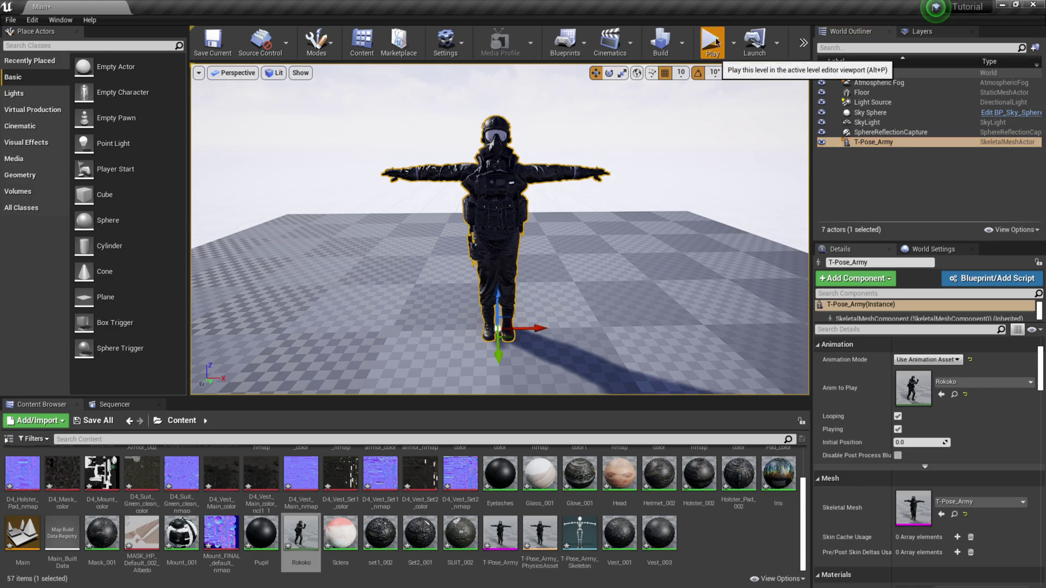
{"action": "left_click", "coordinate": [713, 50]}
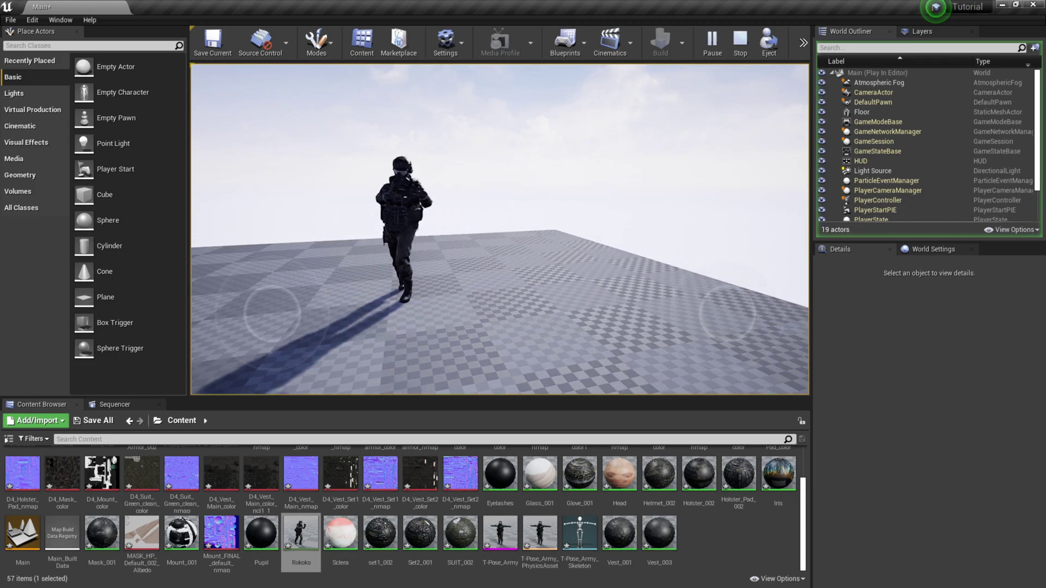
{"action": "key", "text": "Escape"}
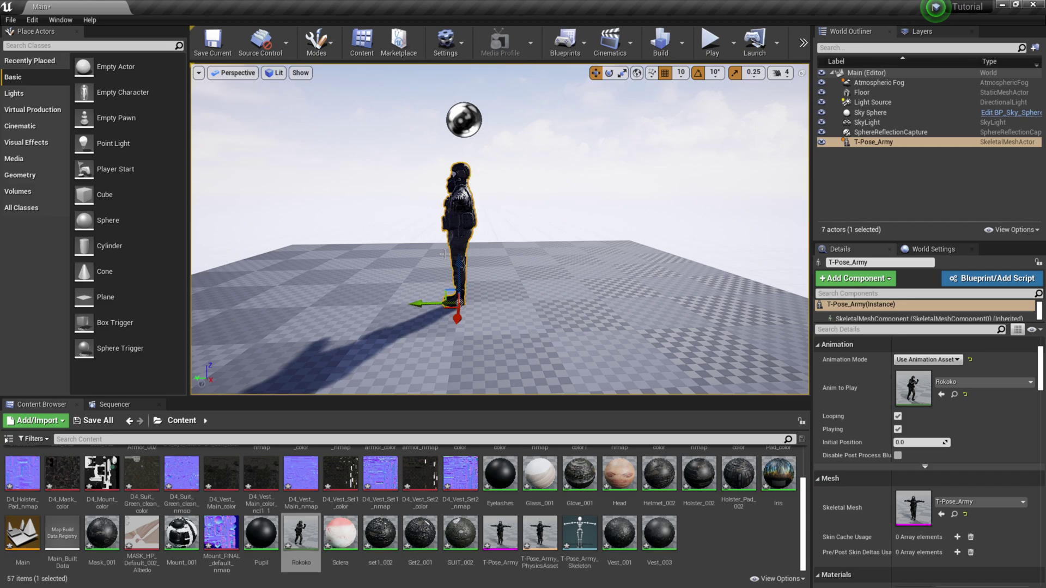
Add a level sequence from Cinematics and save it as NewLevelSequence
{"action": "left_click_drag", "start_coordinate": [443, 234], "coordinate": [555, 234], "text": "alt"}
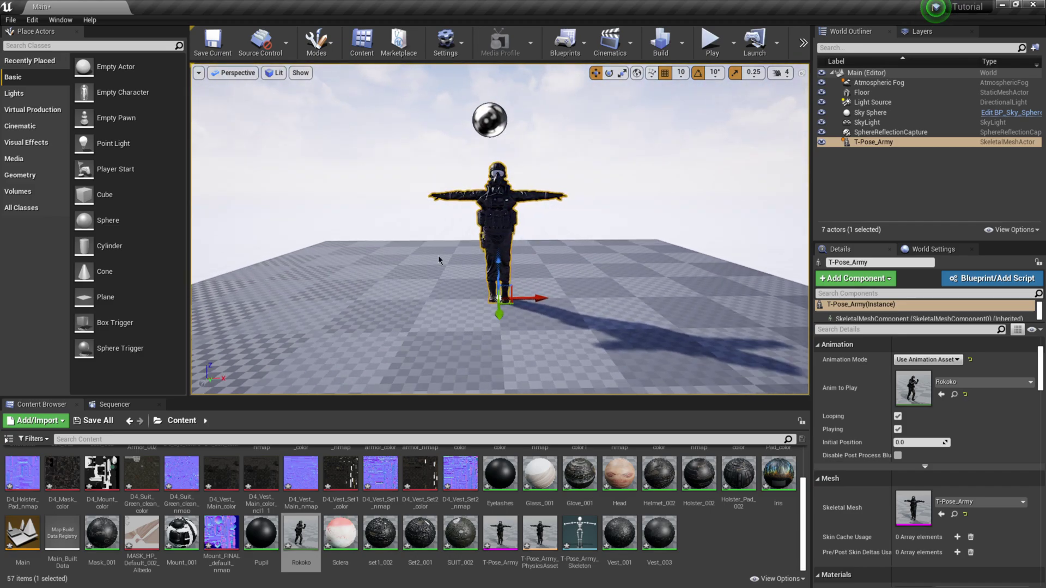
{"action": "left_click", "coordinate": [612, 44]}
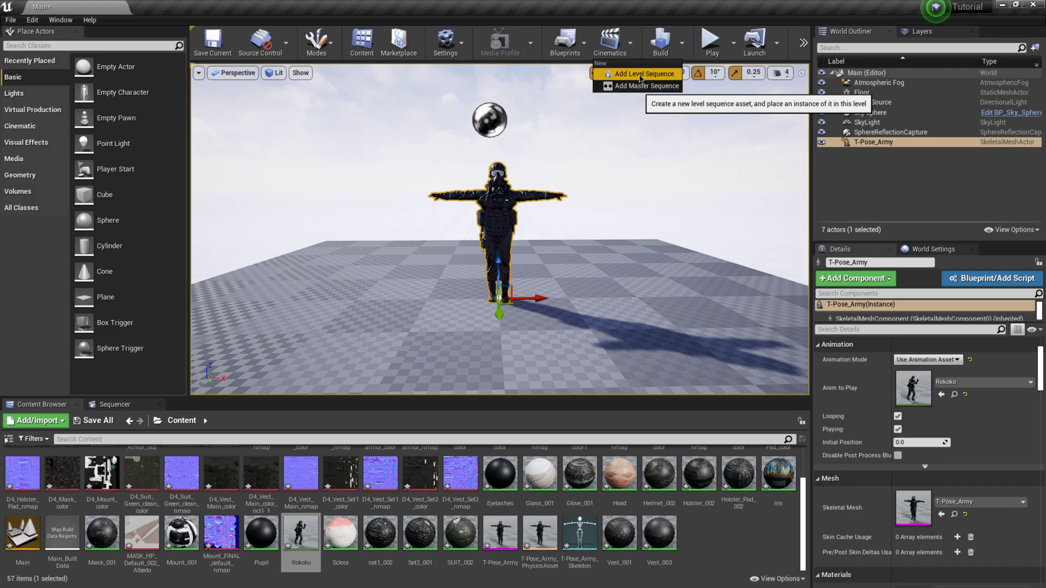
{"action": "left_click", "coordinate": [640, 76]}
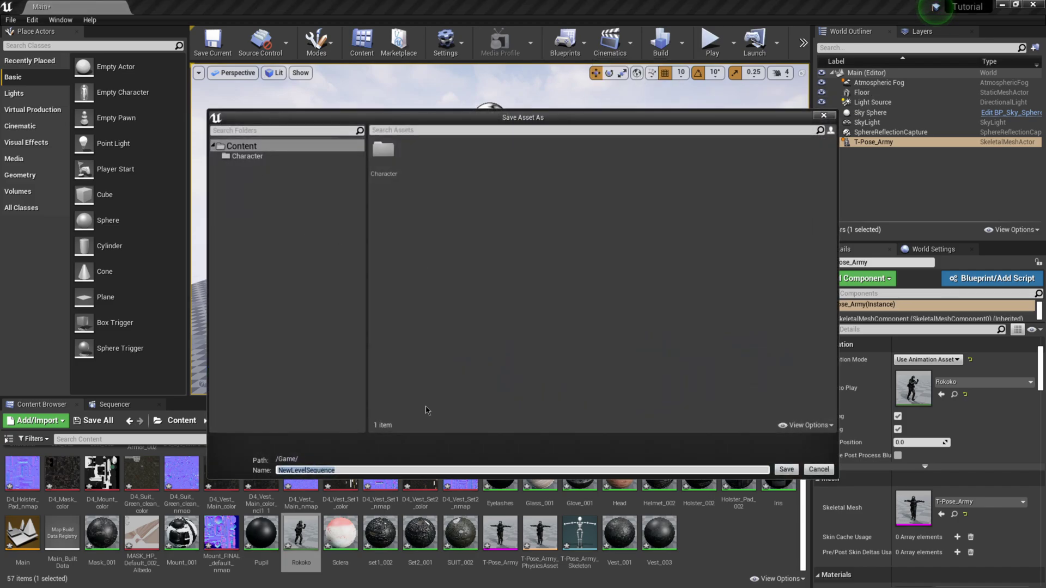
{"action": "left_click", "coordinate": [787, 469]}
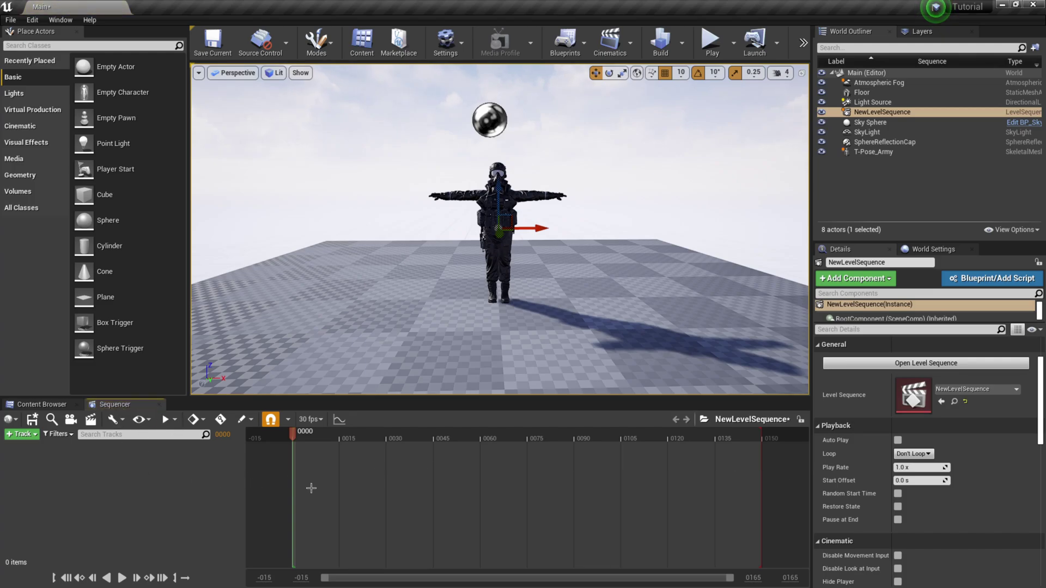
Add T-Pose_Army as a Sequencer track and set the display rate to 60 fps
{"action": "left_click", "coordinate": [873, 155]}
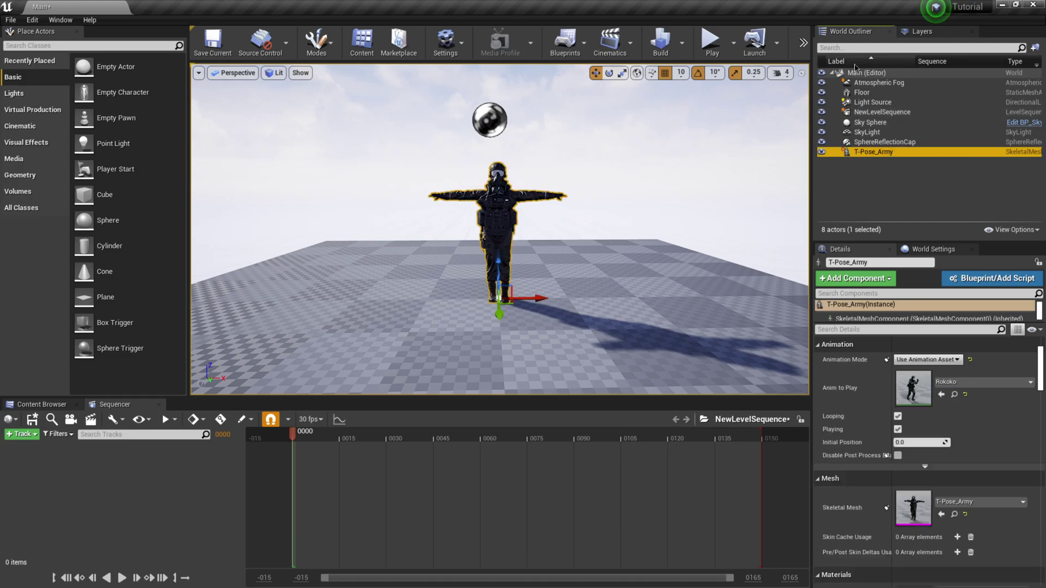
{"action": "left_click_drag", "start_coordinate": [847, 155], "coordinate": [128, 481]}
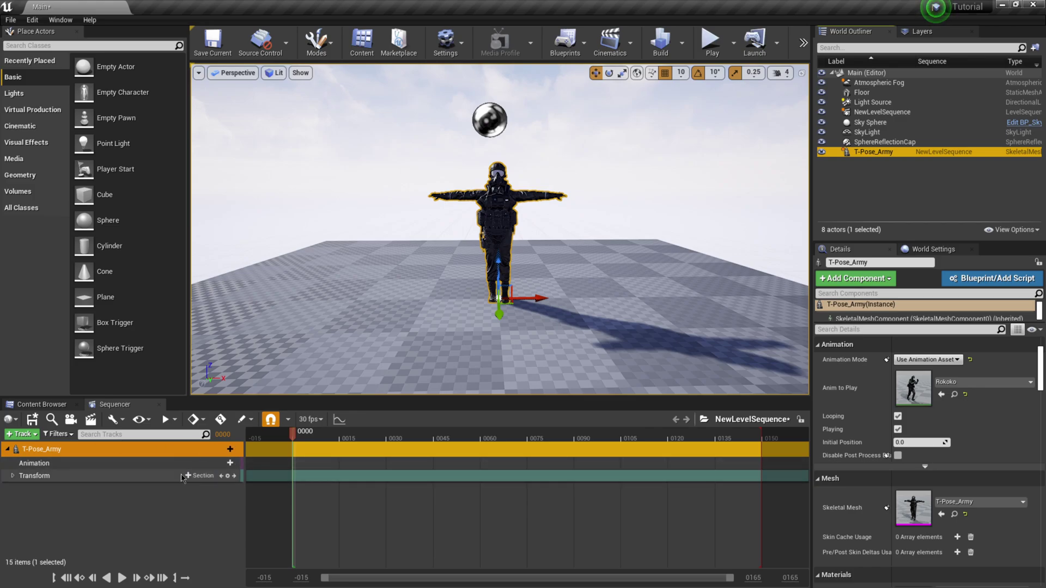
{"action": "left_click", "coordinate": [309, 419]}
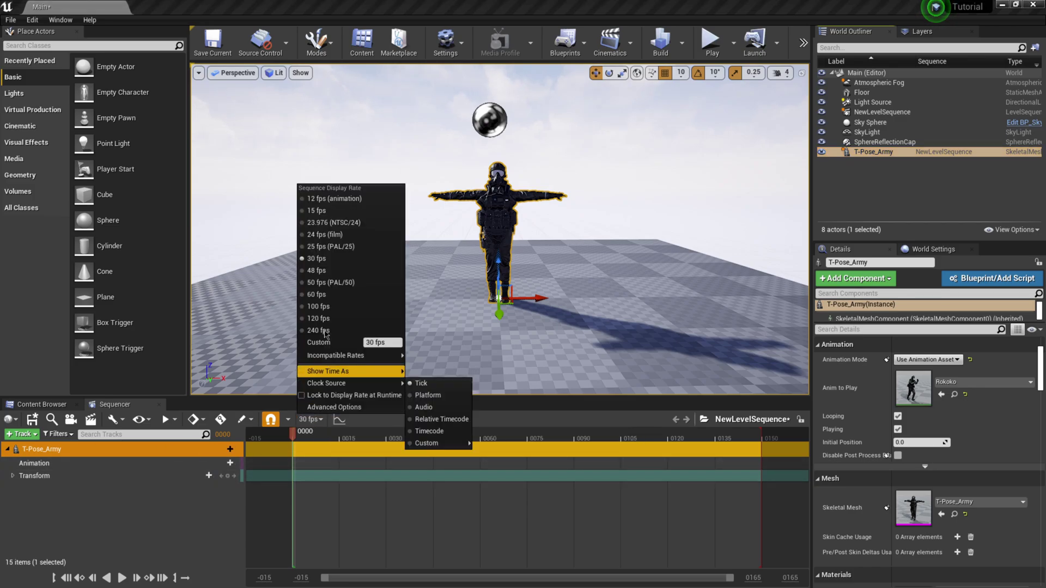
{"action": "left_click", "coordinate": [325, 295]}
Add the Rokoko animation to T-Pose_Army's Animation track
{"action": "left_click", "coordinate": [113, 512]}
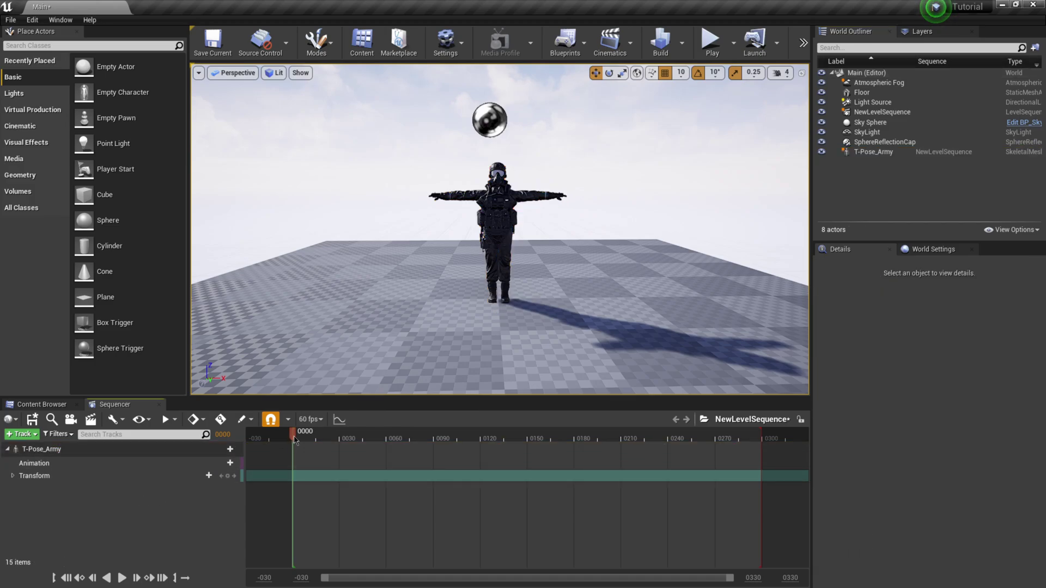
{"action": "left_click_drag", "start_coordinate": [292, 434], "coordinate": [293, 491]}
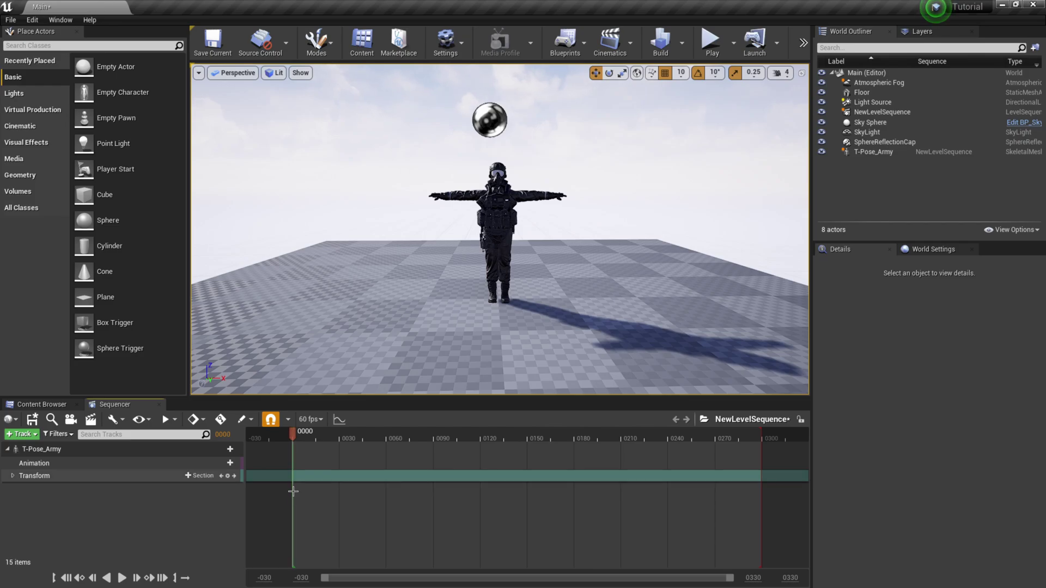
{"action": "left_click", "coordinate": [77, 464]}
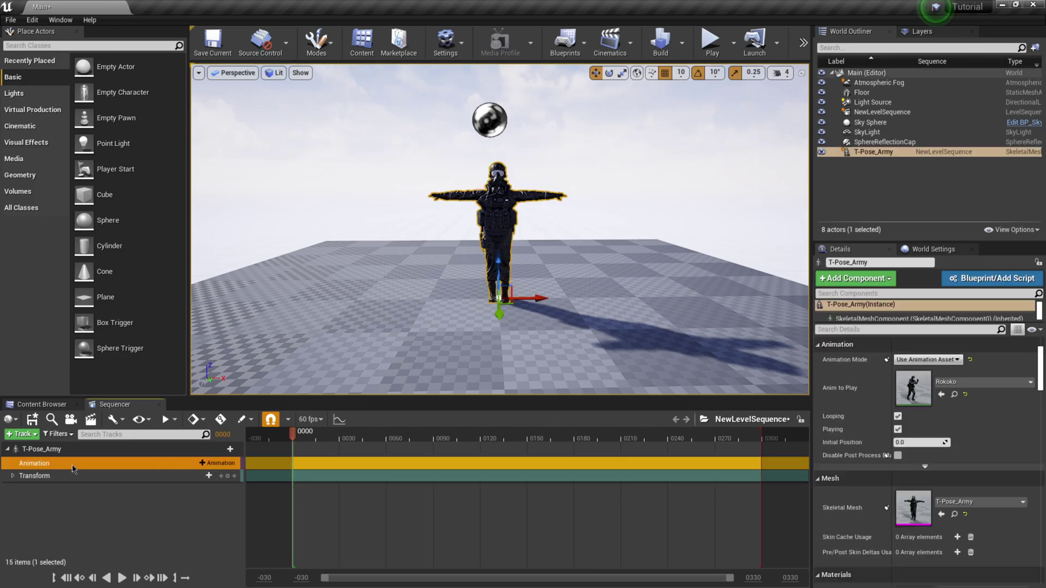
{"action": "left_click", "coordinate": [217, 463]}
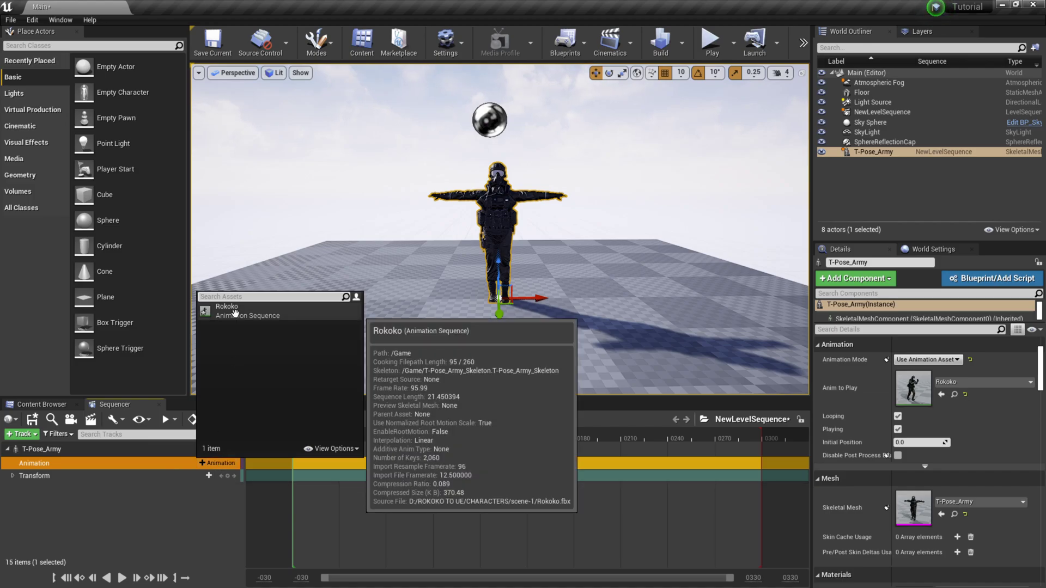
{"action": "left_click", "coordinate": [235, 313]}
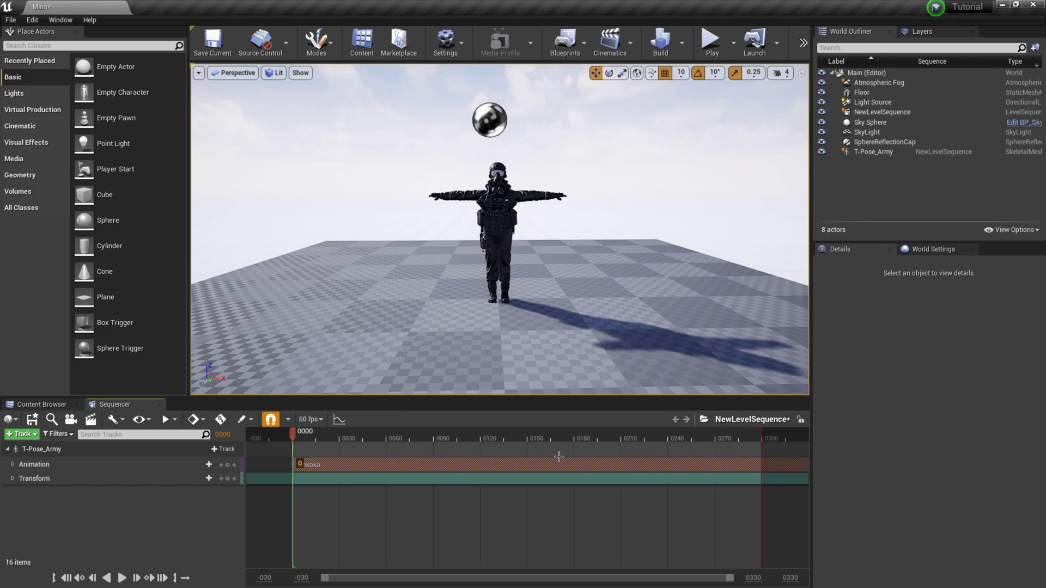
Move the Rokoko section earlier and extend the playback end to about frame 600
{"action": "left_click_drag", "start_coordinate": [598, 464], "coordinate": [463, 460]}
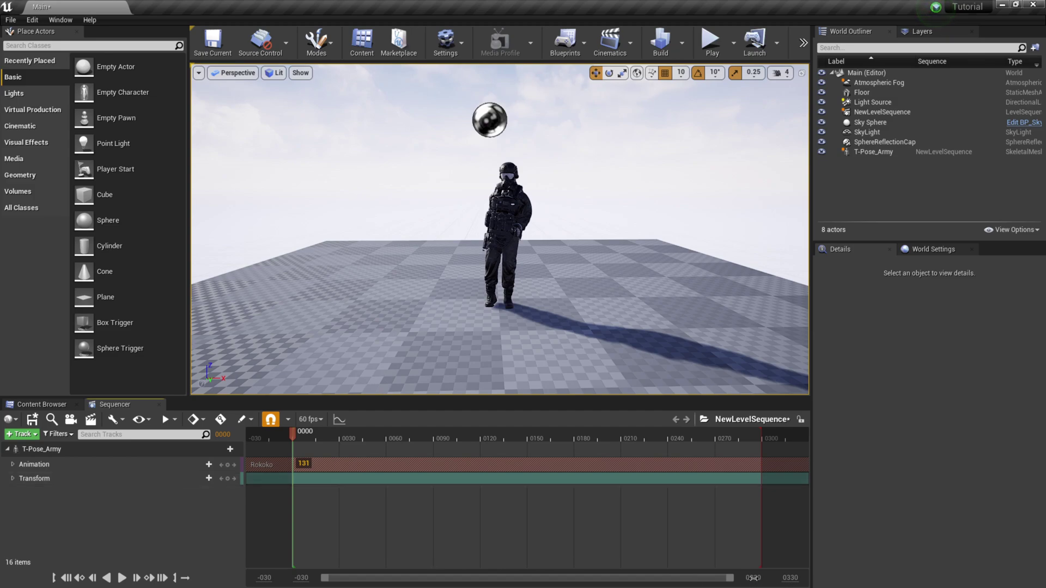
{"action": "left_click_drag", "start_coordinate": [753, 577], "coordinate": [752, 580]}
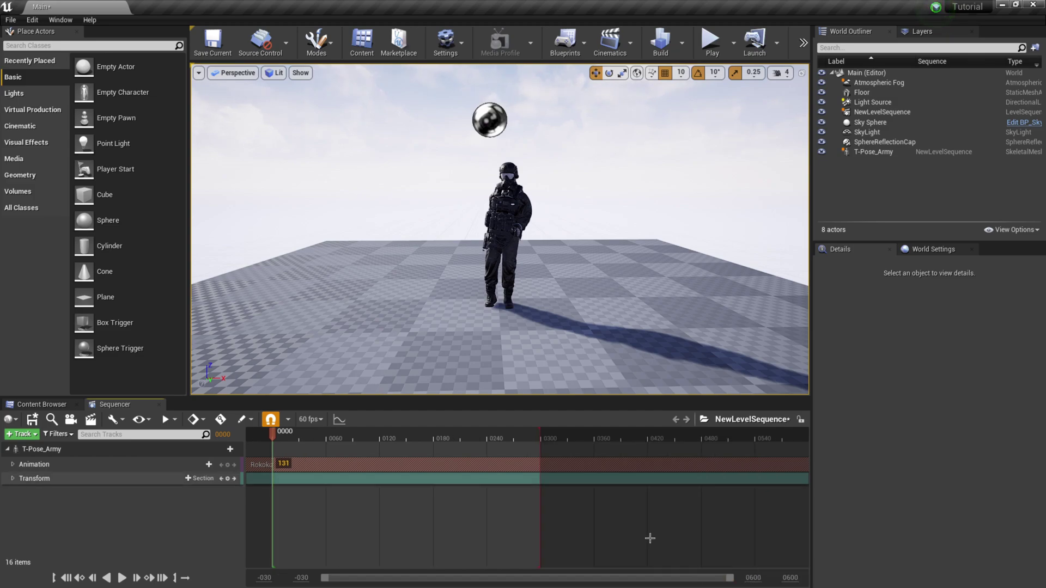
{"action": "left_click_drag", "start_coordinate": [540, 432], "coordinate": [791, 432]}
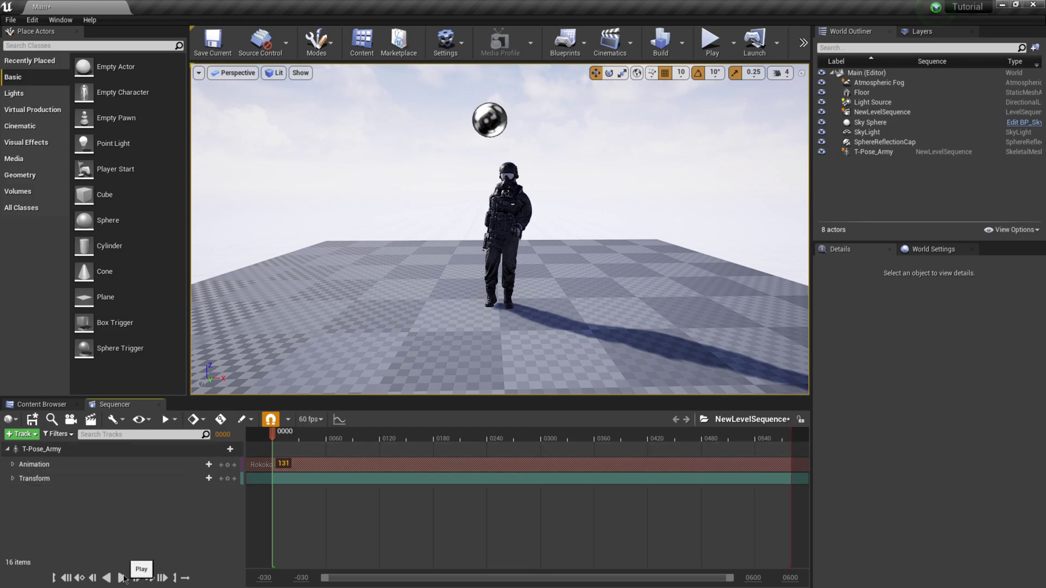
Switch the viewport to Cinematic Viewport and frame the soldier up close
{"action": "left_click", "coordinate": [239, 73]}
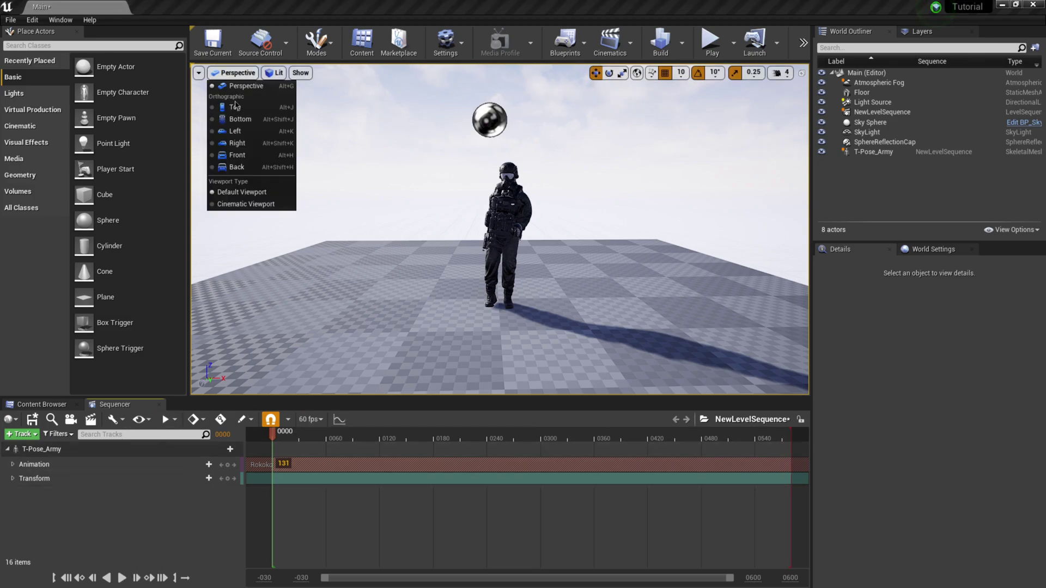
{"action": "left_click", "coordinate": [245, 204]}
{"action": "right_click_drag", "start_coordinate": [298, 254], "coordinate": [270, 249]}
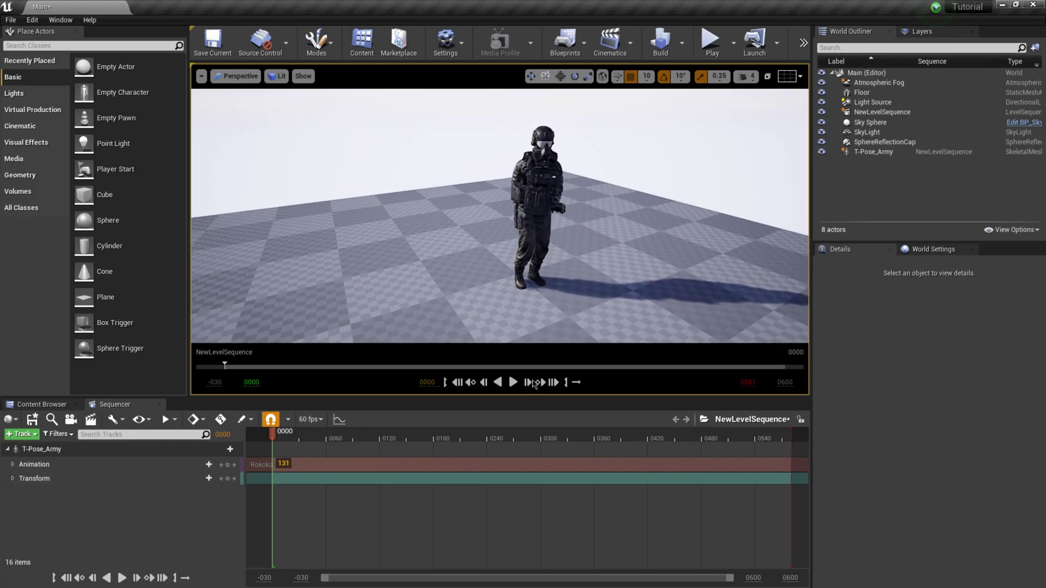
Play the level sequence from a wider view with loop playback enabled
{"action": "left_click", "coordinate": [513, 382]}
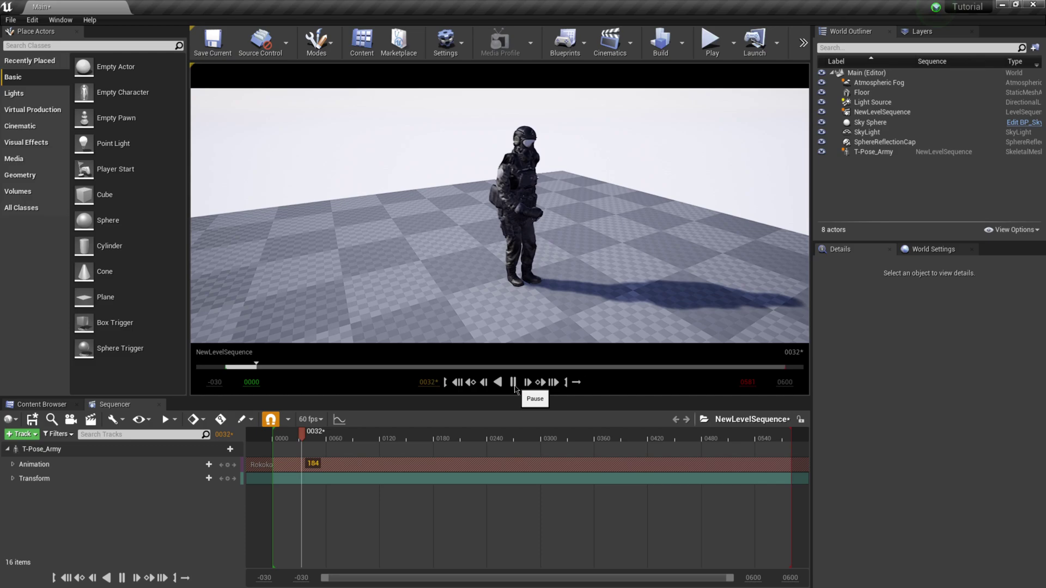
{"action": "right_click_drag", "start_coordinate": [574, 235], "coordinate": [550, 239]}
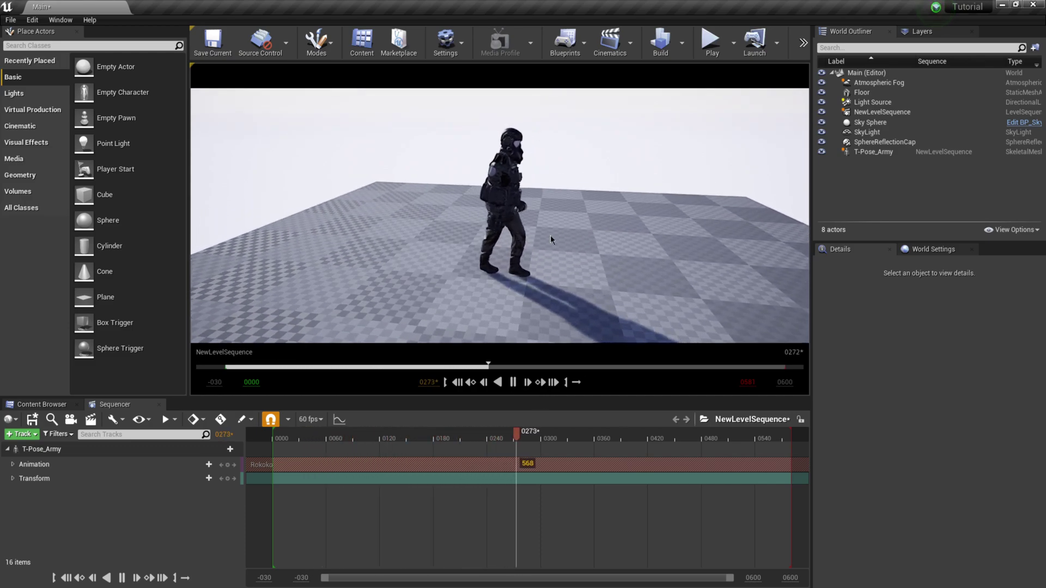
{"action": "left_click", "coordinate": [575, 381]}
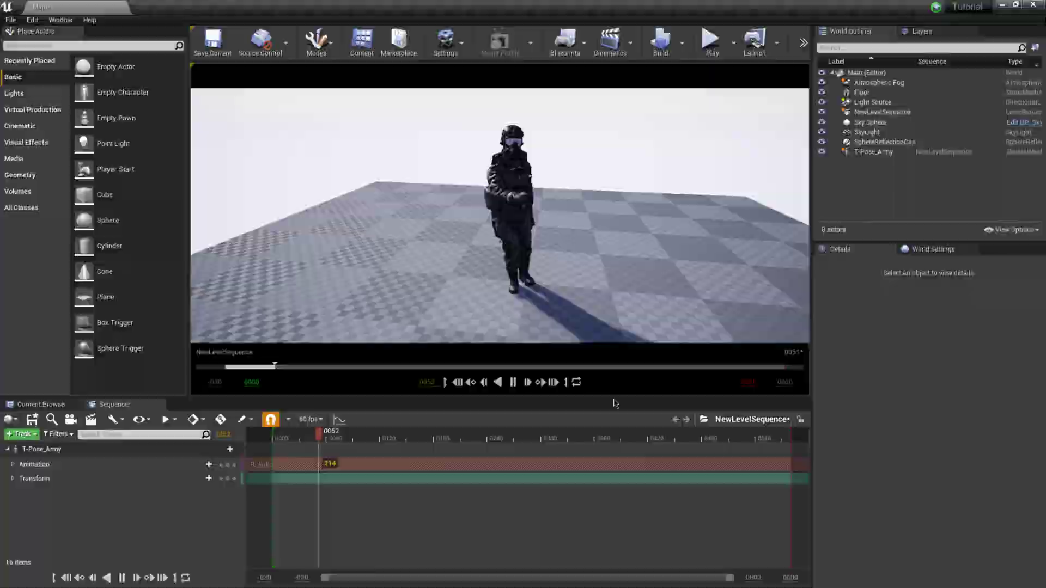